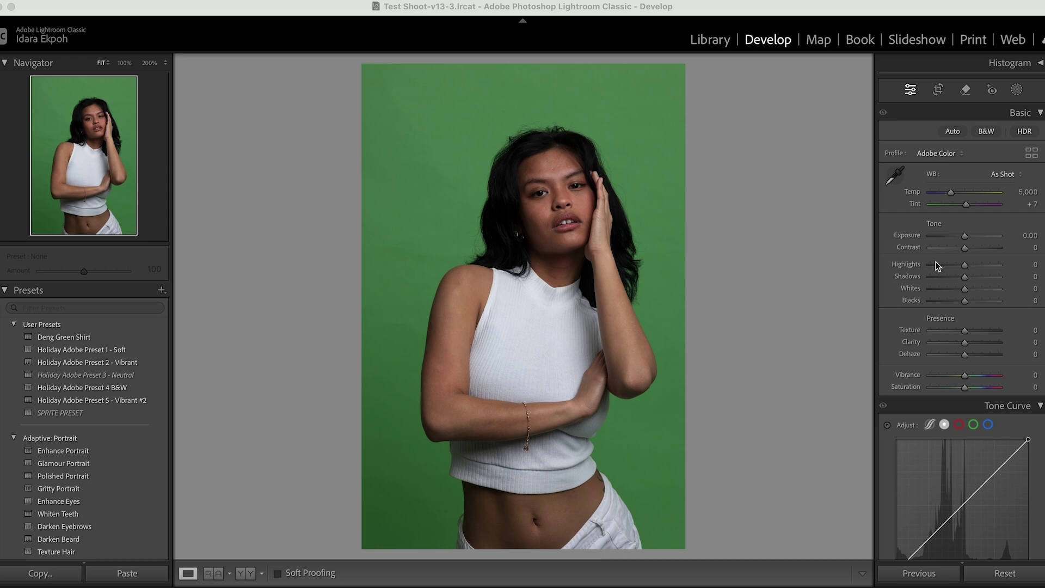
- Mute the green backdrop to grey-olive with Green hue -100 and Green saturation -57
{"action": "scroll", "coordinate": [936, 266], "scroll_direction": "down", "scroll_amount": 10}
{"action": "scroll", "coordinate": [935, 262], "scroll_direction": "down", "scroll_amount": 4}
{"action": "key", "text": "XF86MonBrightnessUp"}
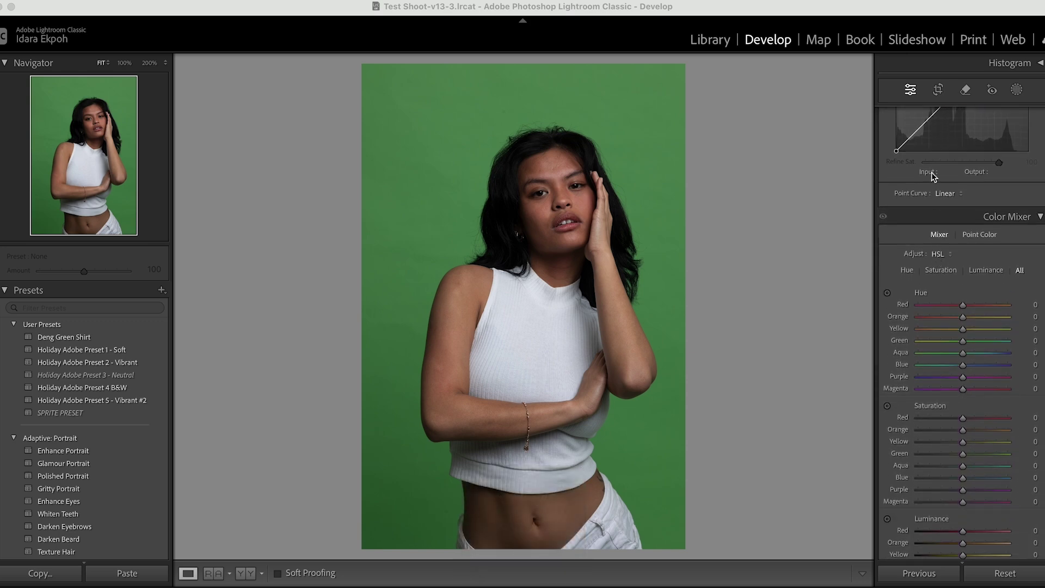
{"action": "left_click_drag", "start_coordinate": [963, 343], "coordinate": [902, 342]}
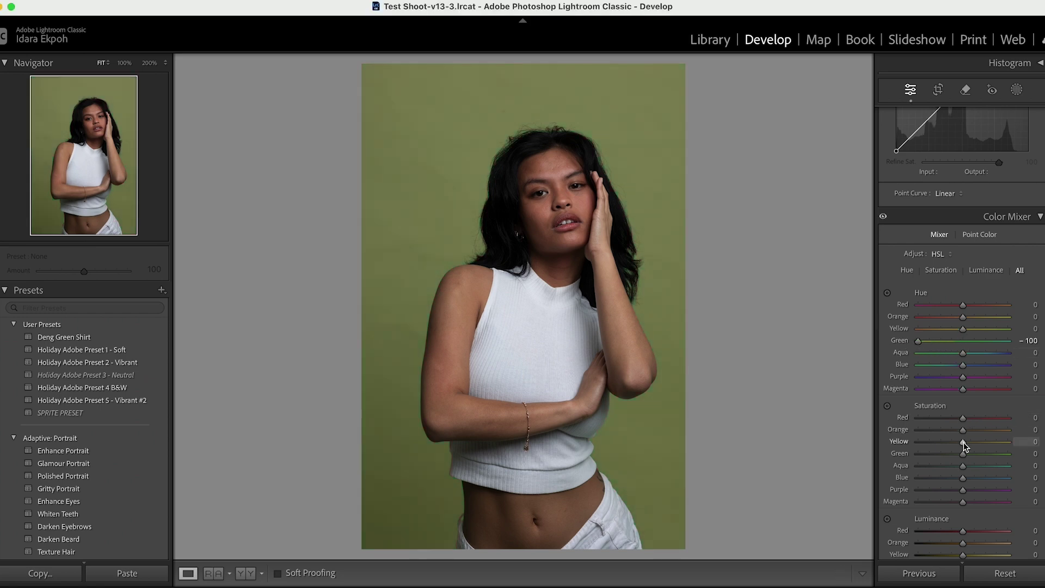
{"action": "mouse_move", "coordinate": [964, 454]}
{"action": "left_mouse_down"}
{"action": "mouse_move", "coordinate": [927, 454]}
{"action": "mouse_move", "coordinate": [943, 453]}
{"action": "left_mouse_up"}
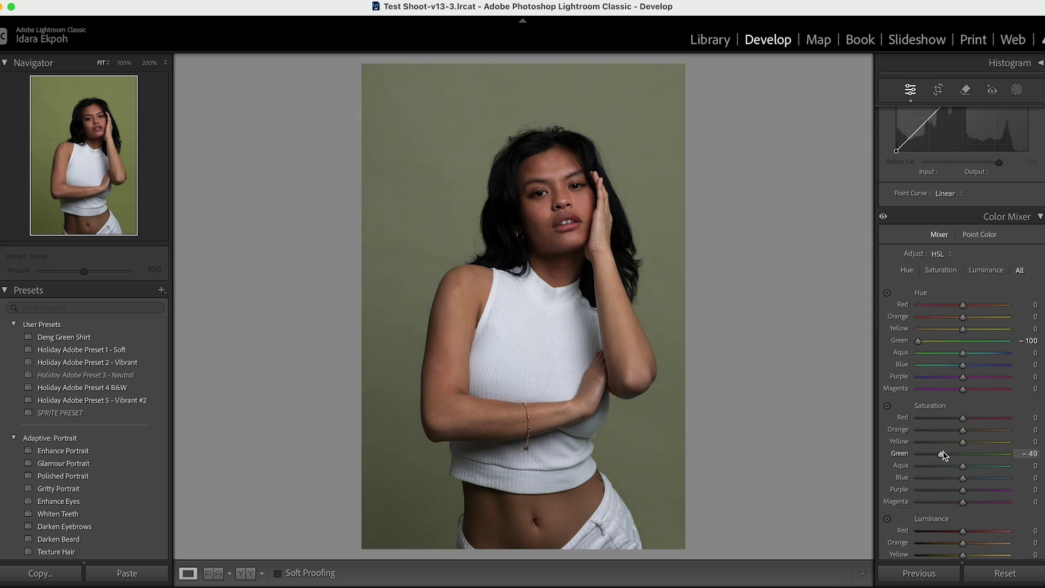
{"action": "left_click", "coordinate": [1017, 90]}
- Add a Background mask with exposure 0.63 and temperature 14, warming the backdrop to beige
{"action": "left_click", "coordinate": [1014, 143]}
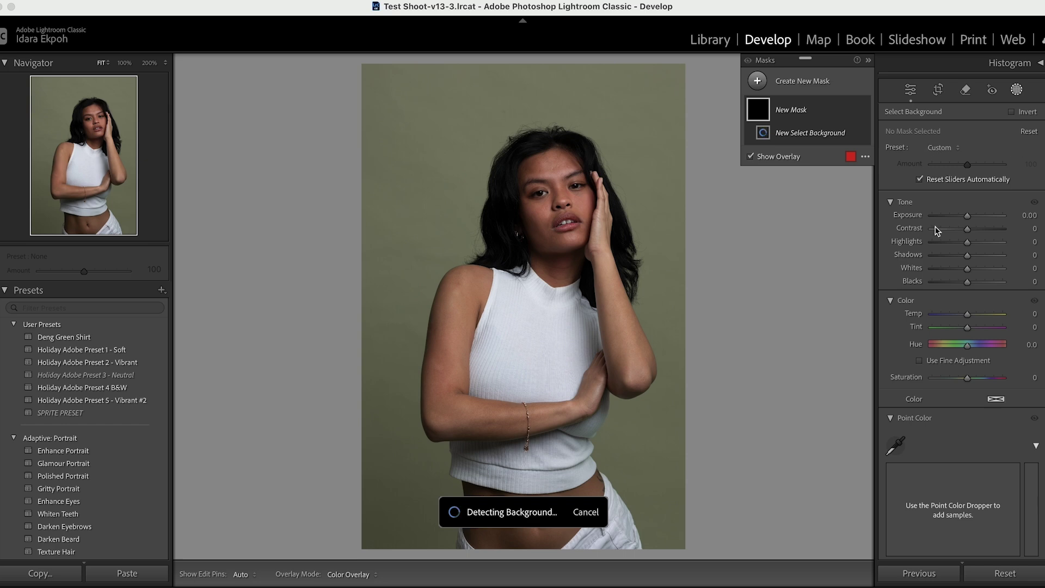
{"action": "left_click_drag", "start_coordinate": [967, 218], "coordinate": [974, 215]}
{"action": "left_click_drag", "start_coordinate": [968, 313], "coordinate": [976, 312]}
{"action": "left_click_drag", "start_coordinate": [975, 214], "coordinate": [973, 214]}
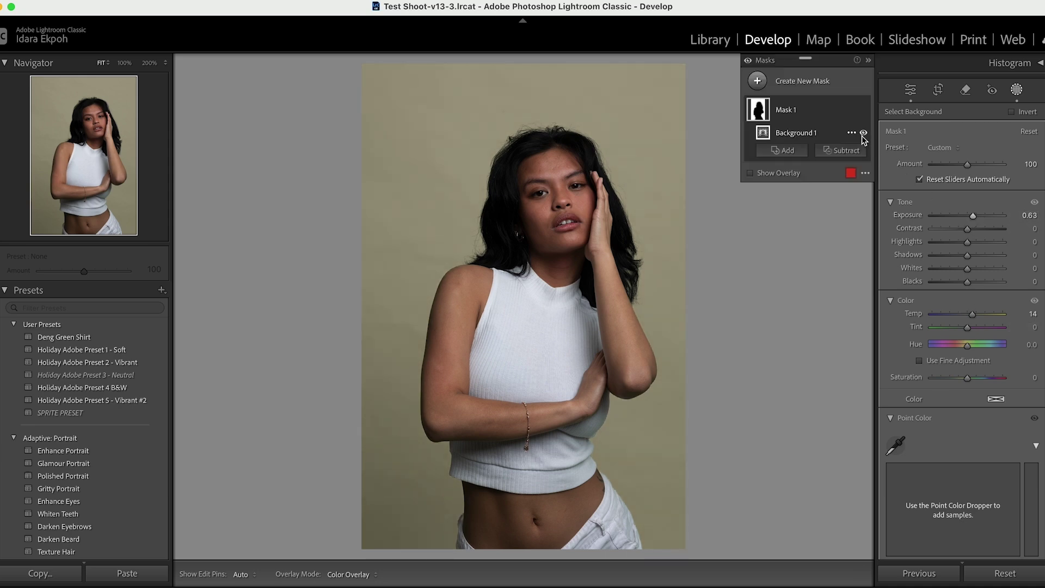
{"action": "left_click", "coordinate": [1017, 90]}
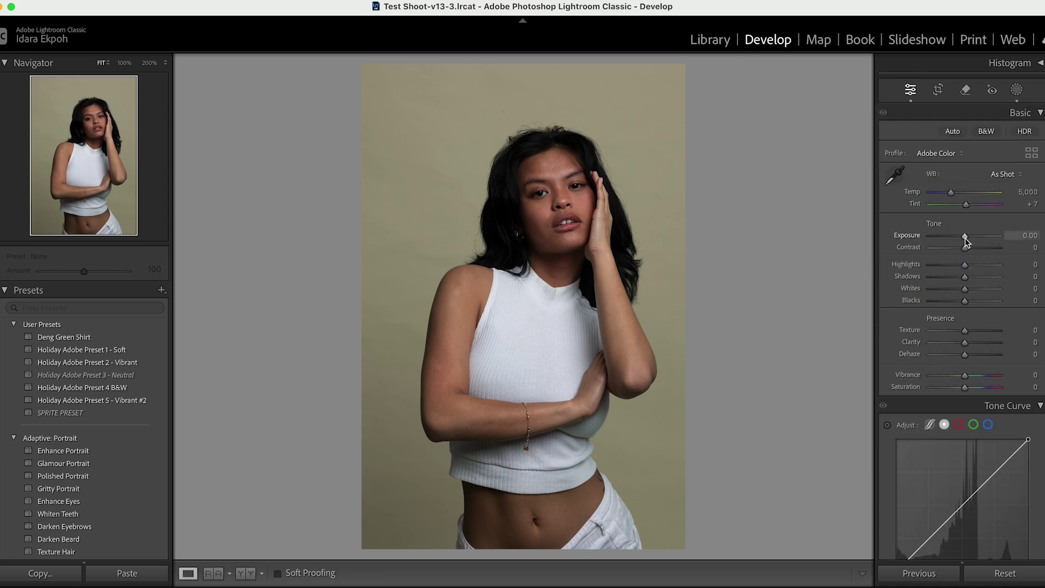
- Raise global exposure to +0.35, crop tighter around the subject, and compare with the original
{"action": "left_click_drag", "start_coordinate": [966, 237], "coordinate": [966, 238]}
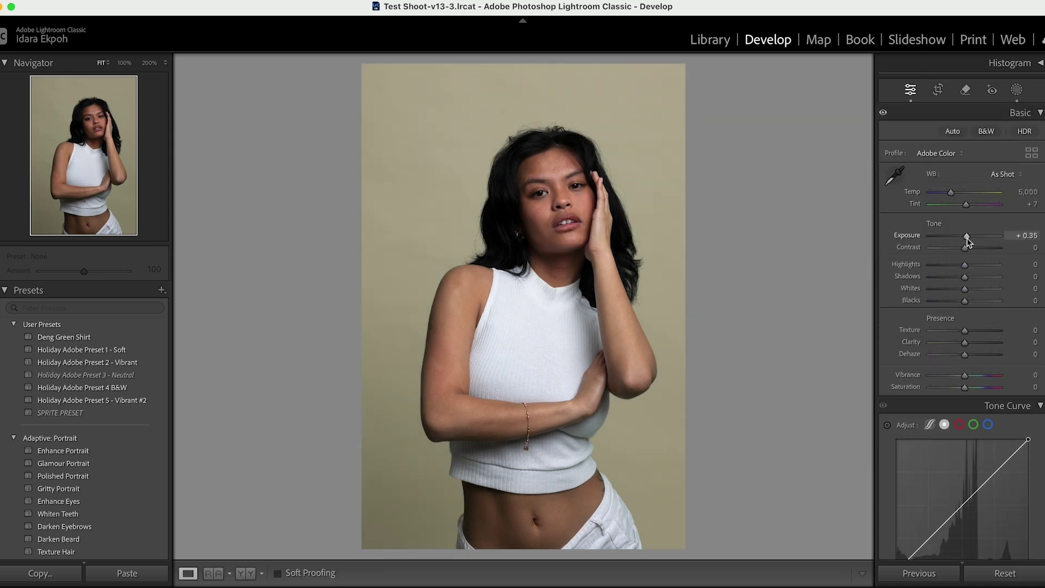
{"action": "key", "text": "r"}
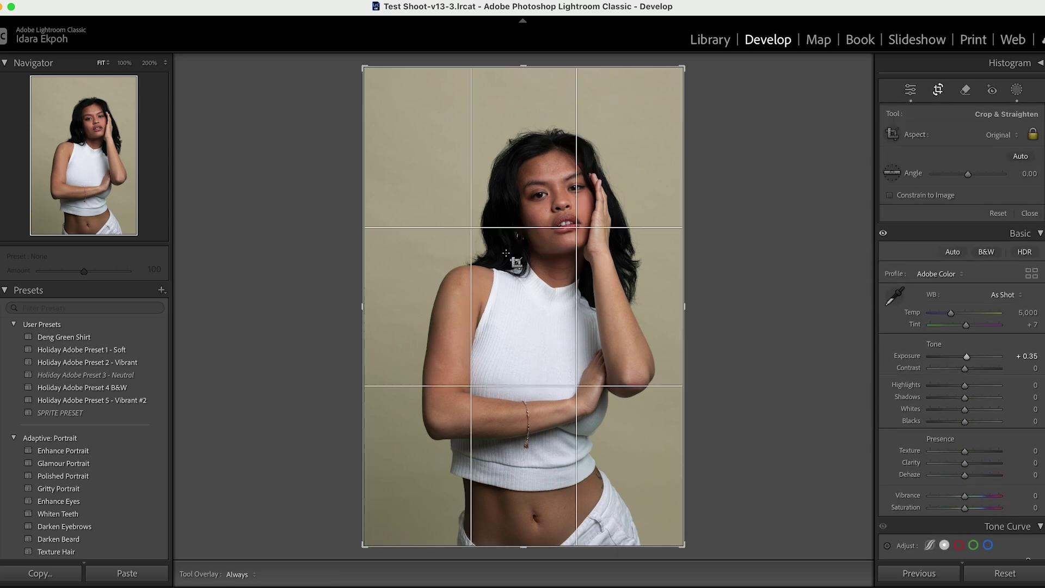
{"action": "left_click_drag", "start_coordinate": [371, 261], "coordinate": [384, 260]}
{"action": "key", "text": "Return"}
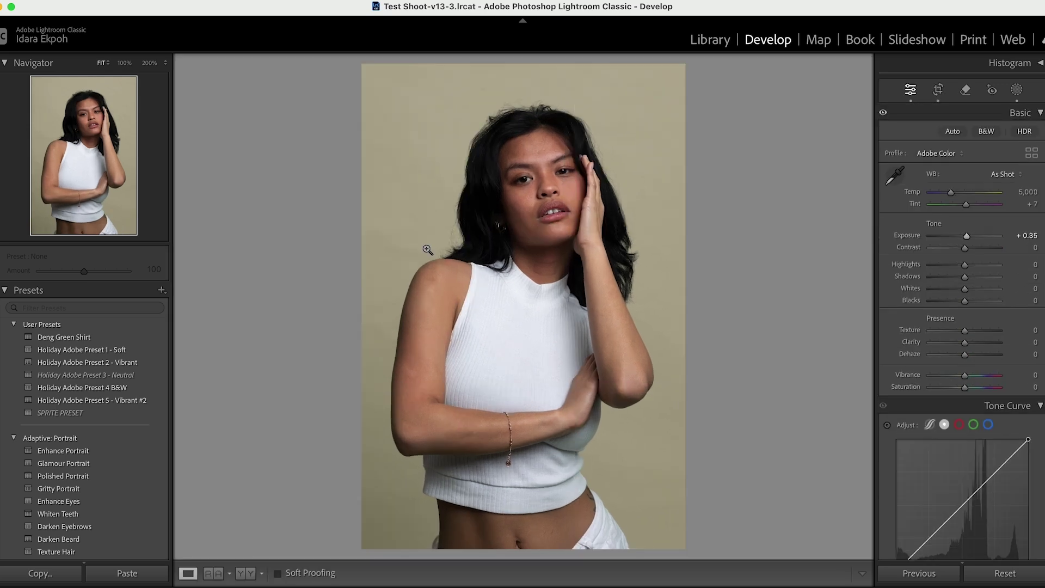
{"action": "left_click", "coordinate": [246, 574]}
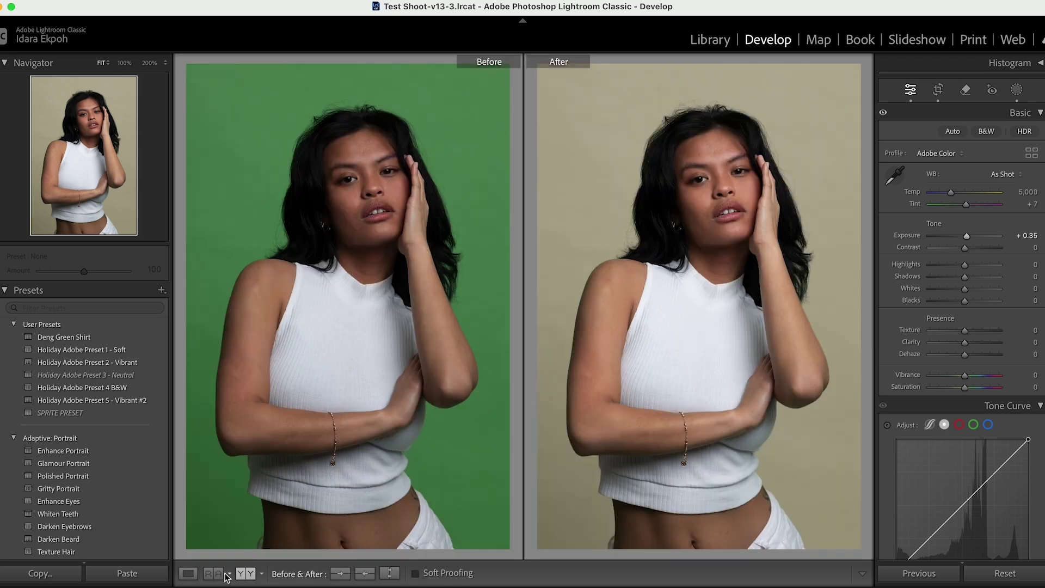
{"action": "left_click", "coordinate": [191, 575]}
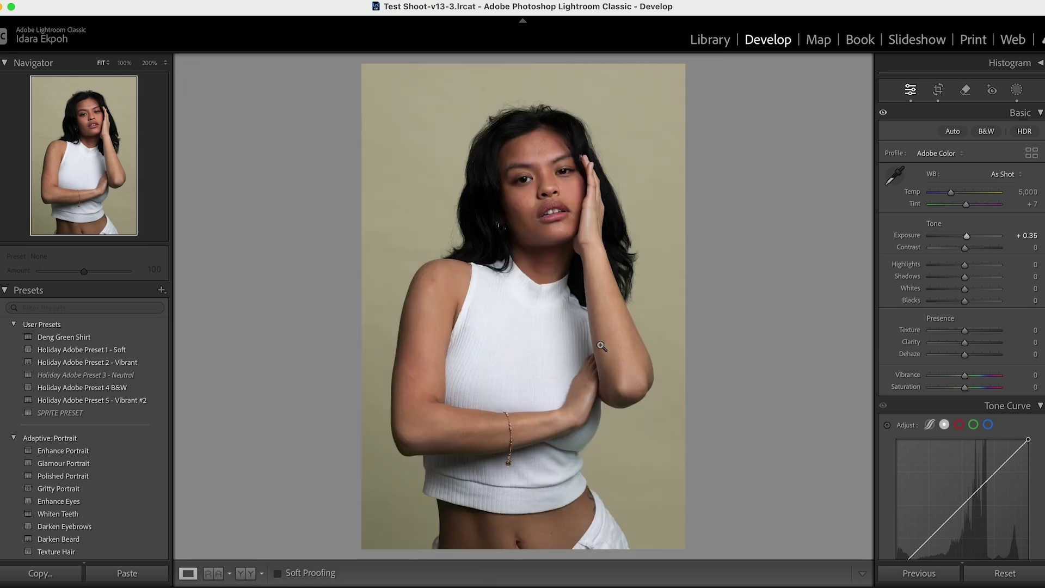
- Lift Shadows to +16, Whites to +24 and Blacks to +12 in the Basic panel
{"action": "left_click_drag", "start_coordinate": [965, 279], "coordinate": [971, 280]}
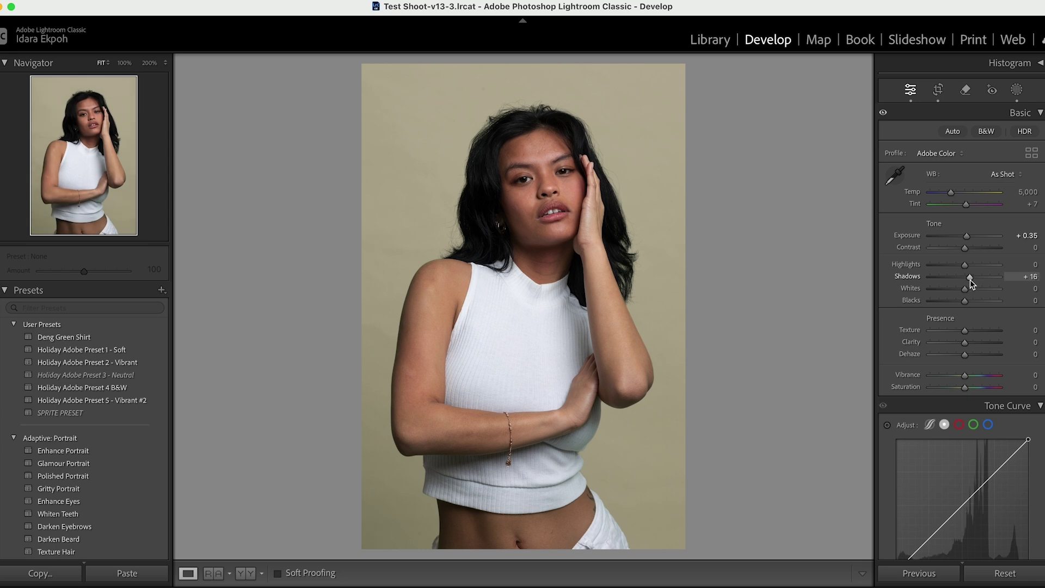
{"action": "mouse_move", "coordinate": [965, 301]}
{"action": "left_mouse_down"}
{"action": "mouse_move", "coordinate": [955, 302]}
{"action": "mouse_move", "coordinate": [973, 290]}
{"action": "left_mouse_up"}
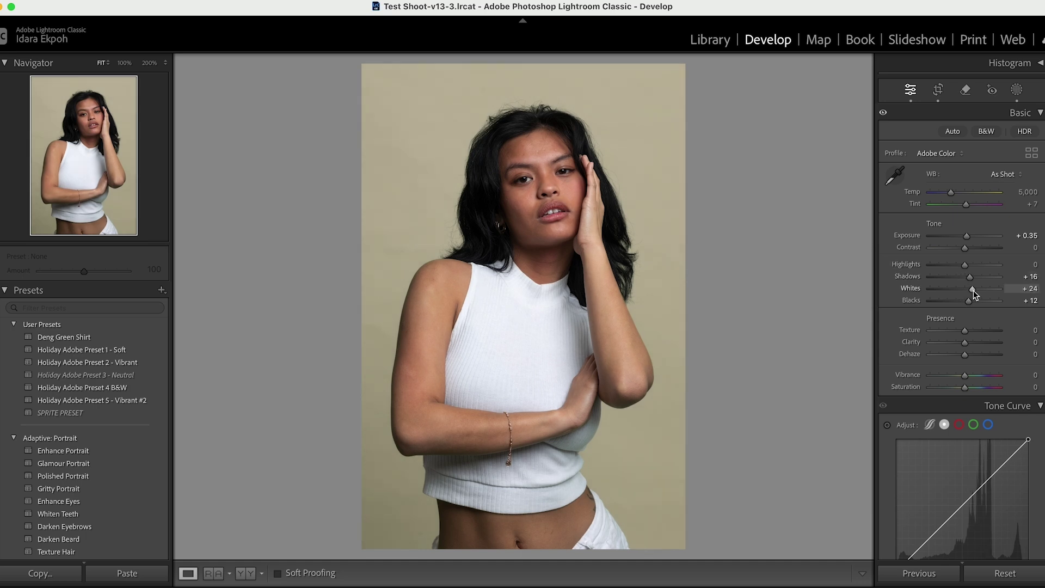
{"action": "scroll", "coordinate": [973, 290], "scroll_direction": "down", "scroll_amount": 10}
{"action": "scroll", "coordinate": [974, 294], "scroll_direction": "down", "scroll_amount": 5}
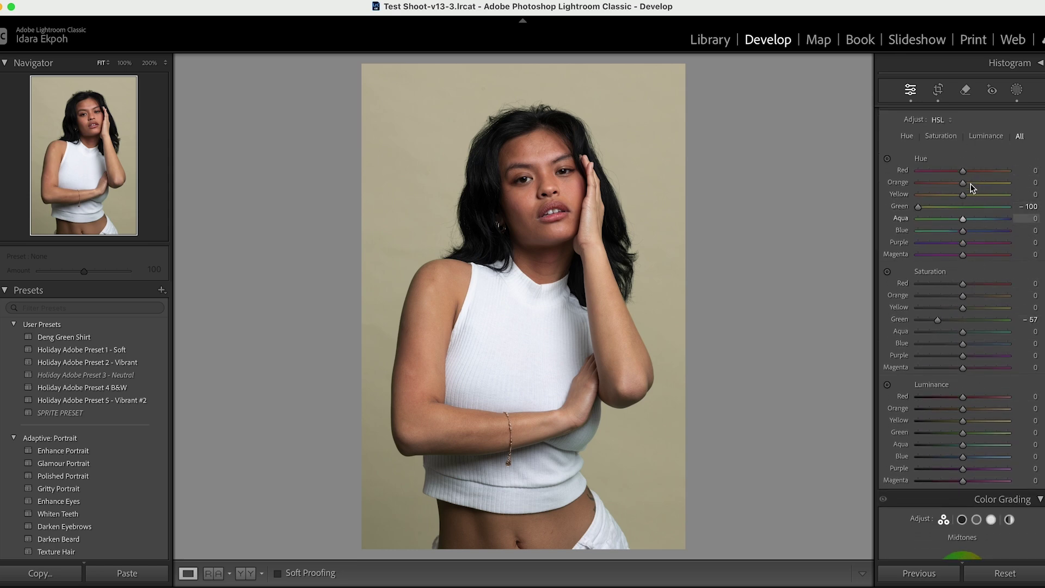
- Try Red, Orange and Yellow hue shifts, then undo all of them
{"action": "left_click_drag", "start_coordinate": [962, 170], "coordinate": [971, 169]}
{"action": "key", "text": "super+z"}
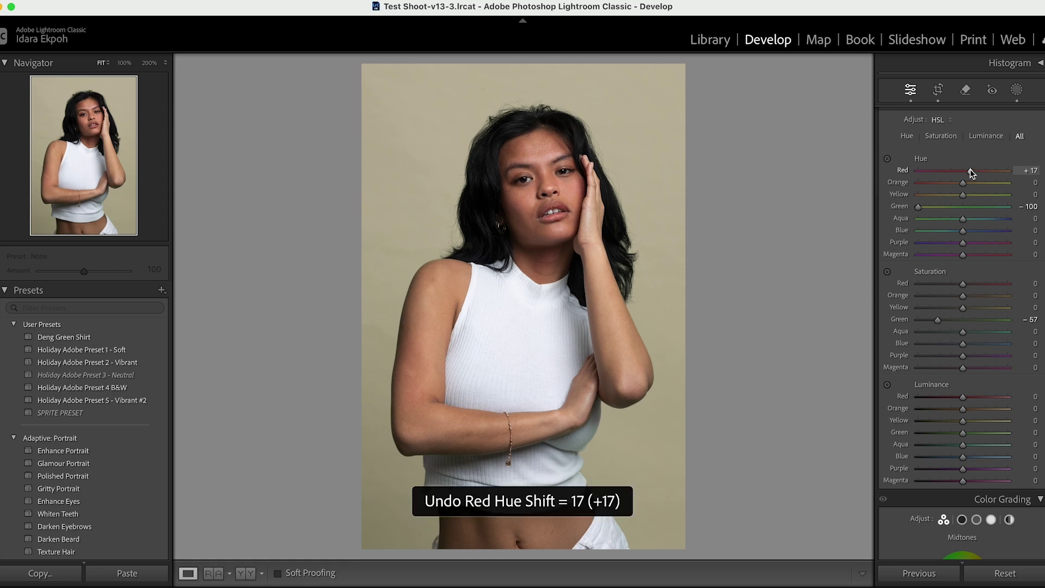
{"action": "mouse_move", "coordinate": [964, 183]}
{"action": "left_mouse_down"}
{"action": "mouse_move", "coordinate": [982, 182]}
{"action": "mouse_move", "coordinate": [952, 185]}
{"action": "mouse_move", "coordinate": [976, 185]}
{"action": "mouse_move", "coordinate": [973, 203]}
{"action": "mouse_move", "coordinate": [975, 186]}
{"action": "mouse_move", "coordinate": [955, 185]}
{"action": "mouse_move", "coordinate": [989, 187]}
{"action": "mouse_move", "coordinate": [960, 192]}
{"action": "left_mouse_up"}
{"action": "key", "text": "super+z"}
{"action": "key", "text": "super+z"}
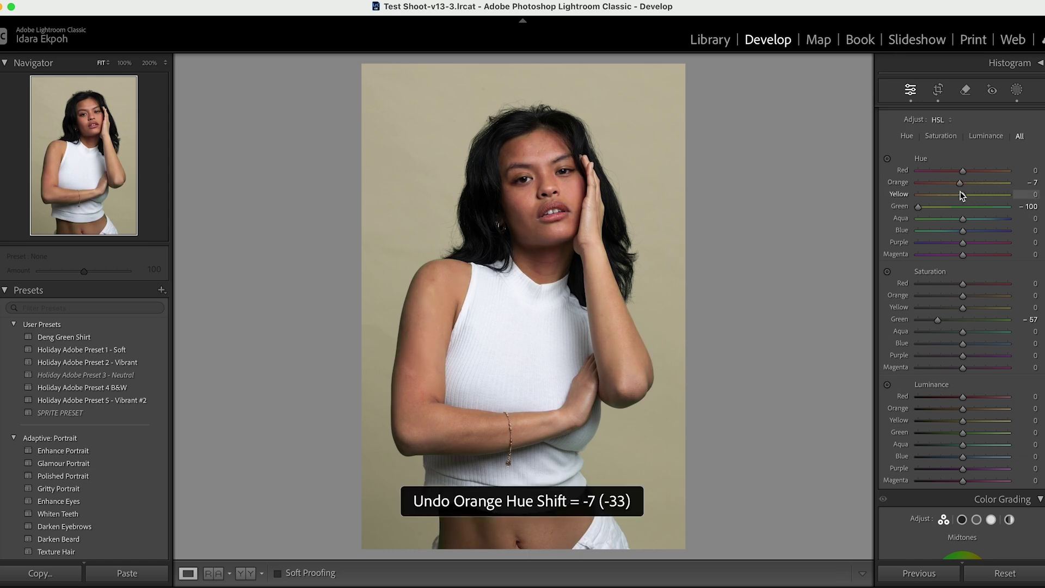
{"action": "key", "text": "super+z"}
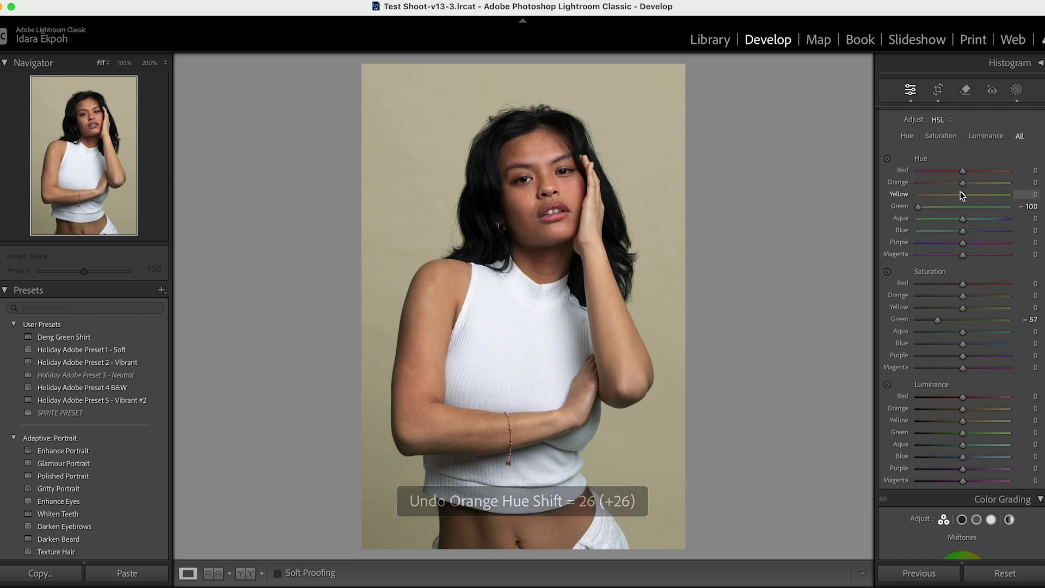
- Set Orange saturation to +6 and Orange luminance to +4 to enrich the skin tones
{"action": "mouse_move", "coordinate": [962, 296]}
{"action": "left_mouse_down"}
{"action": "mouse_move", "coordinate": [993, 297]}
{"action": "mouse_move", "coordinate": [965, 296]}
{"action": "left_mouse_up"}
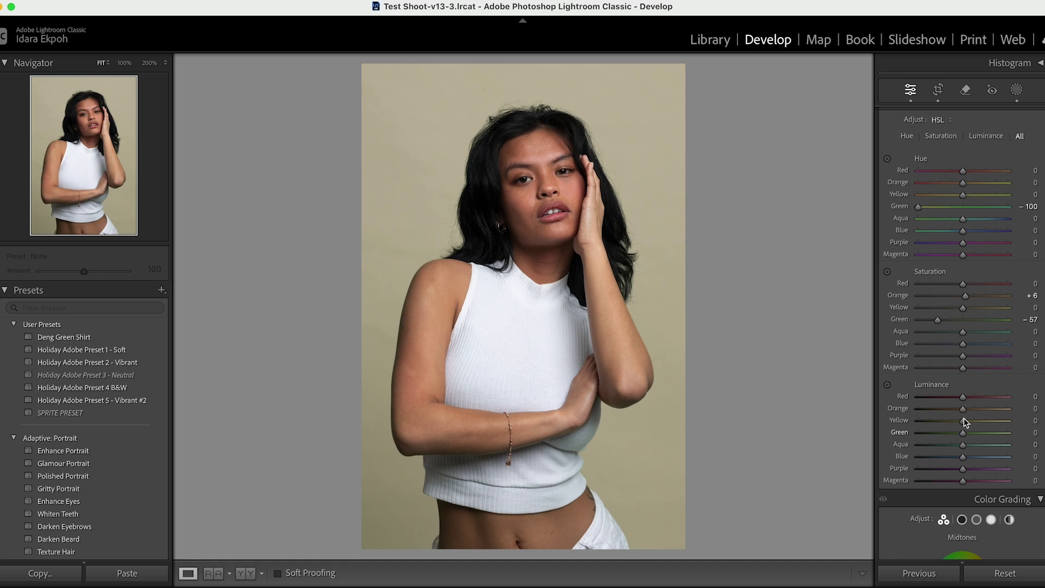
{"action": "mouse_move", "coordinate": [964, 408]}
{"action": "left_mouse_down"}
{"action": "mouse_move", "coordinate": [952, 411]}
{"action": "mouse_move", "coordinate": [965, 410]}
{"action": "left_mouse_up"}
{"action": "left_click_drag", "start_coordinate": [966, 411], "coordinate": [967, 412]}
- Compare before and after up close on the face, lips, hand and hair
{"action": "left_click", "coordinate": [245, 577]}
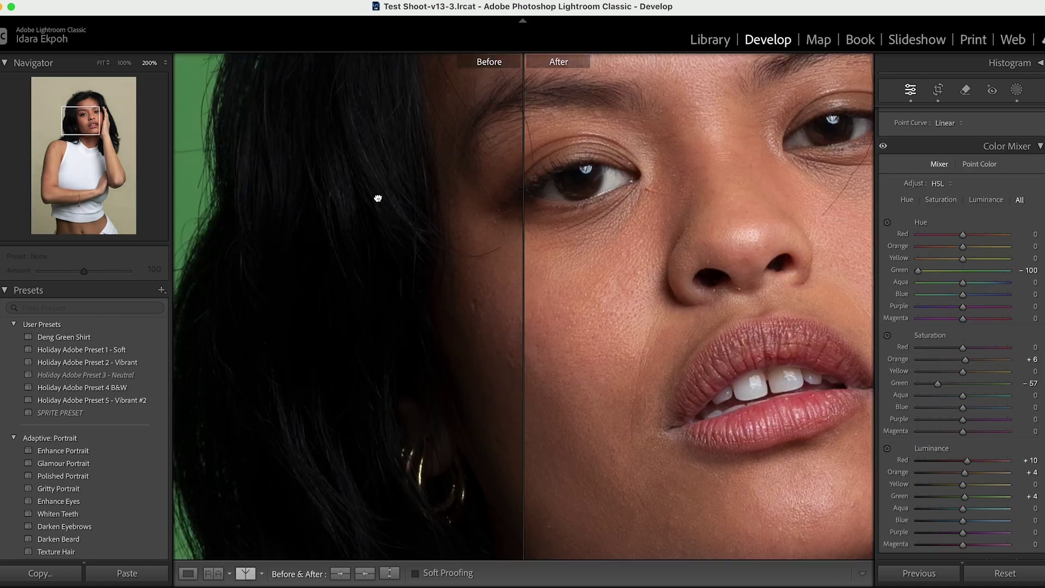
{"action": "left_click_drag", "start_coordinate": [378, 198], "coordinate": [258, 202]}
{"action": "left_click", "coordinate": [258, 202]}
{"action": "left_click", "coordinate": [413, 207]}
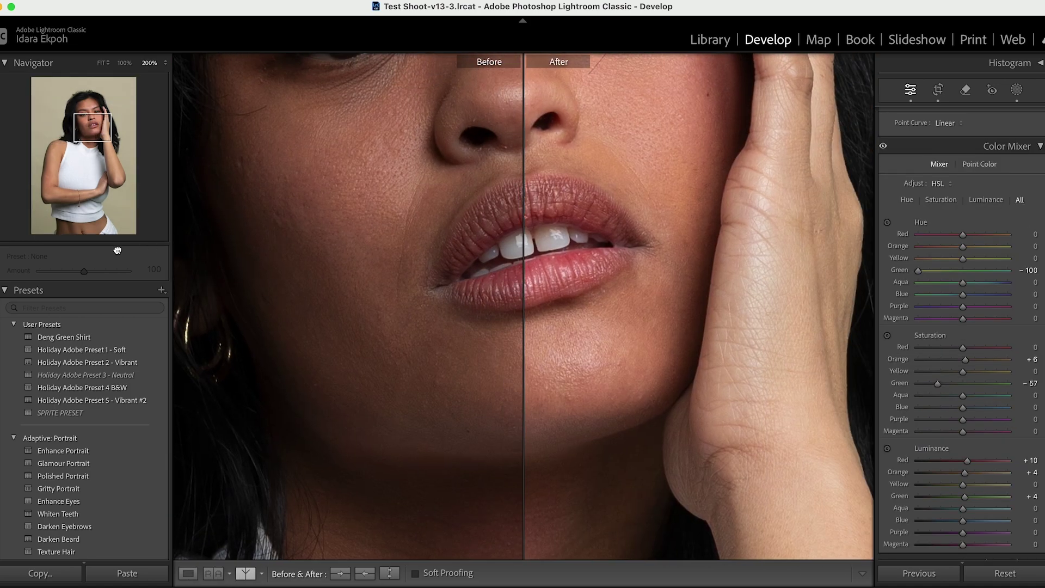
{"action": "left_click", "coordinate": [441, 298]}
{"action": "left_click_drag", "start_coordinate": [638, 208], "coordinate": [823, 409]}
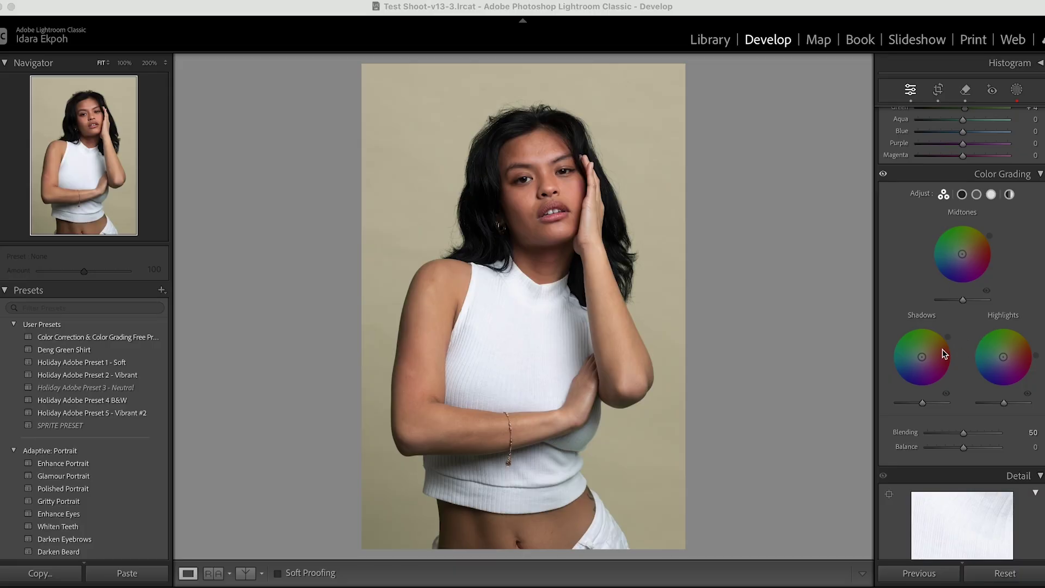
- Grade shadows yellow (H 44, S 33), highlights yellow (H 61, S 32), midtones orange (H 29, S 12)
{"action": "mouse_move", "coordinate": [924, 360]}
{"action": "left_mouse_down"}
{"action": "mouse_move", "coordinate": [925, 349]}
{"action": "mouse_move", "coordinate": [929, 375]}
{"action": "mouse_move", "coordinate": [913, 353]}
{"action": "mouse_move", "coordinate": [929, 351]}
{"action": "left_mouse_up"}
{"action": "left_click_drag", "start_coordinate": [1004, 357], "coordinate": [1008, 350]}
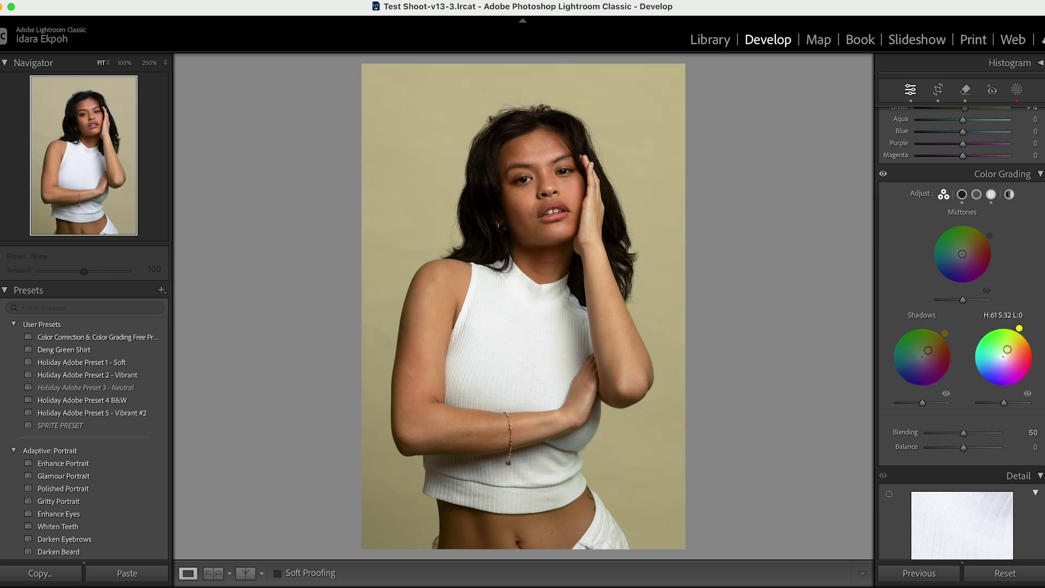
{"action": "mouse_move", "coordinate": [963, 254]}
{"action": "left_mouse_down"}
{"action": "mouse_move", "coordinate": [954, 248]}
{"action": "mouse_move", "coordinate": [965, 252]}
{"action": "left_mouse_up"}
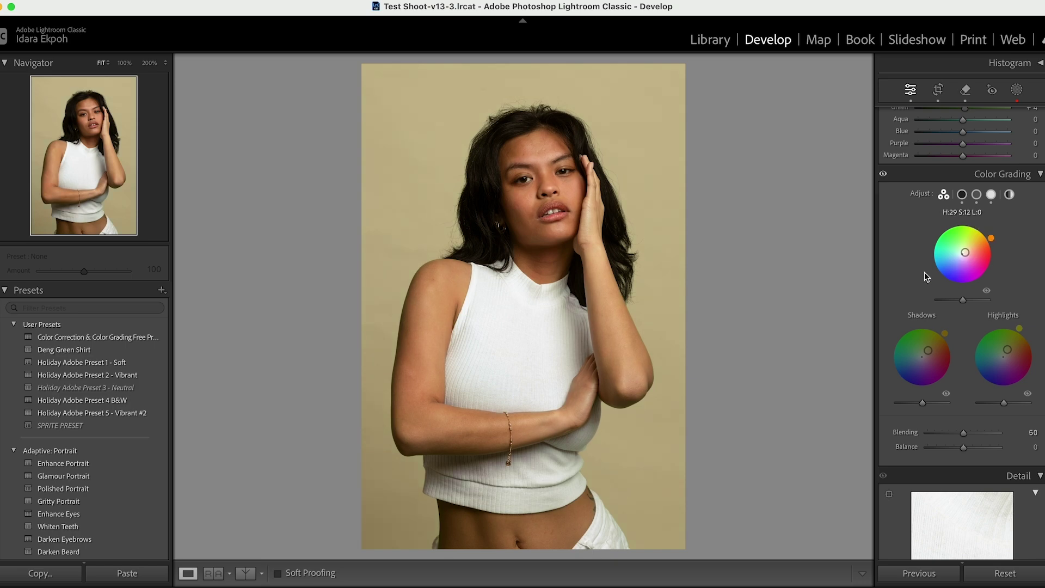
- Compare the green-background portrait before and after, cycling layouts and zooming on the shoulder
{"action": "left_click", "coordinate": [248, 574]}
{"action": "left_click", "coordinate": [468, 256]}
{"action": "left_click", "coordinate": [534, 259]}
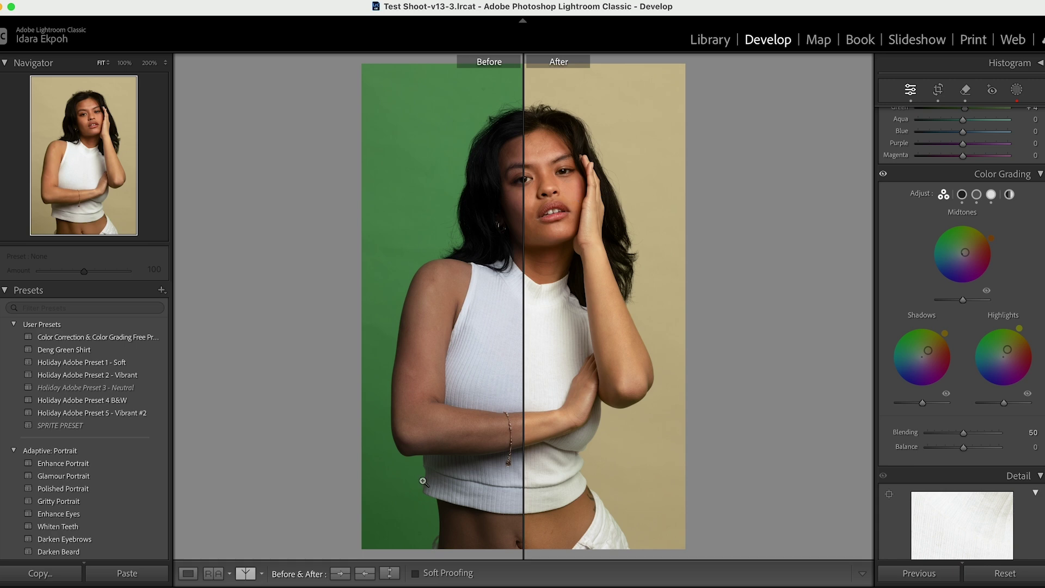
{"action": "left_click", "coordinate": [246, 574]}
{"action": "left_click", "coordinate": [246, 575]}
{"action": "left_click", "coordinate": [246, 575]}
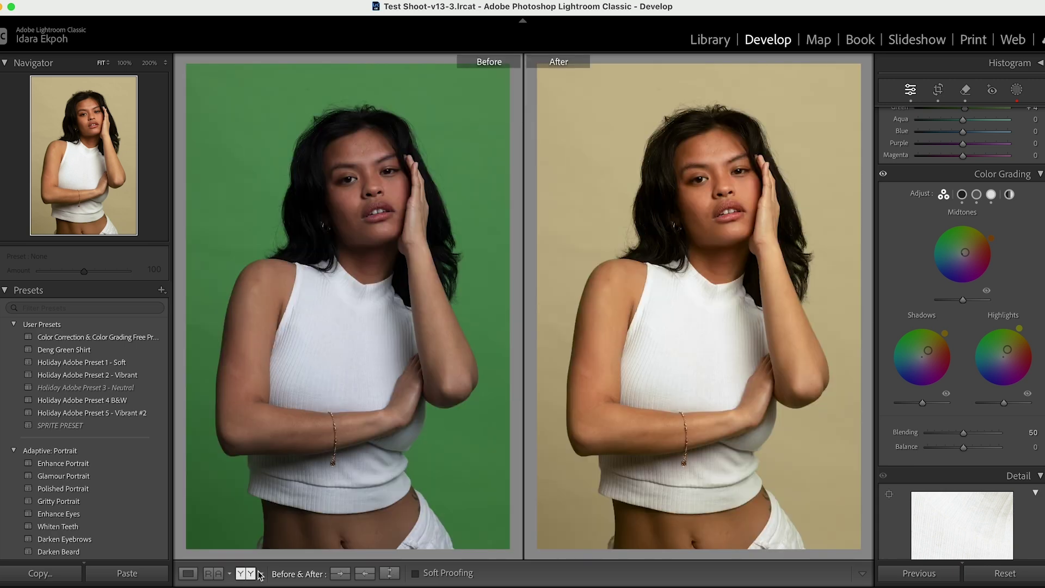
{"action": "scroll", "coordinate": [974, 265], "scroll_direction": "up", "scroll_amount": 8}
{"action": "scroll", "coordinate": [975, 264], "scroll_direction": "up", "scroll_amount": 2}
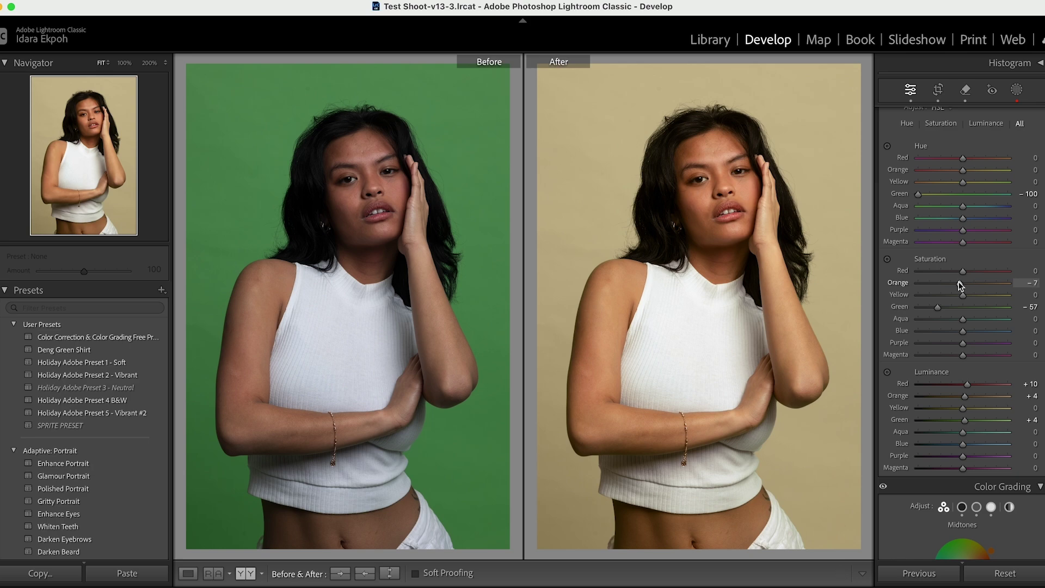
- Inspect the split comparison at 200%, return to Fit, and set denim portrait Exposure to +0.15
{"action": "left_click", "coordinate": [246, 575]}
{"action": "left_click", "coordinate": [524, 218]}
{"action": "left_click_drag", "start_coordinate": [525, 218], "coordinate": [472, 396]}
{"action": "left_click", "coordinate": [472, 397]}
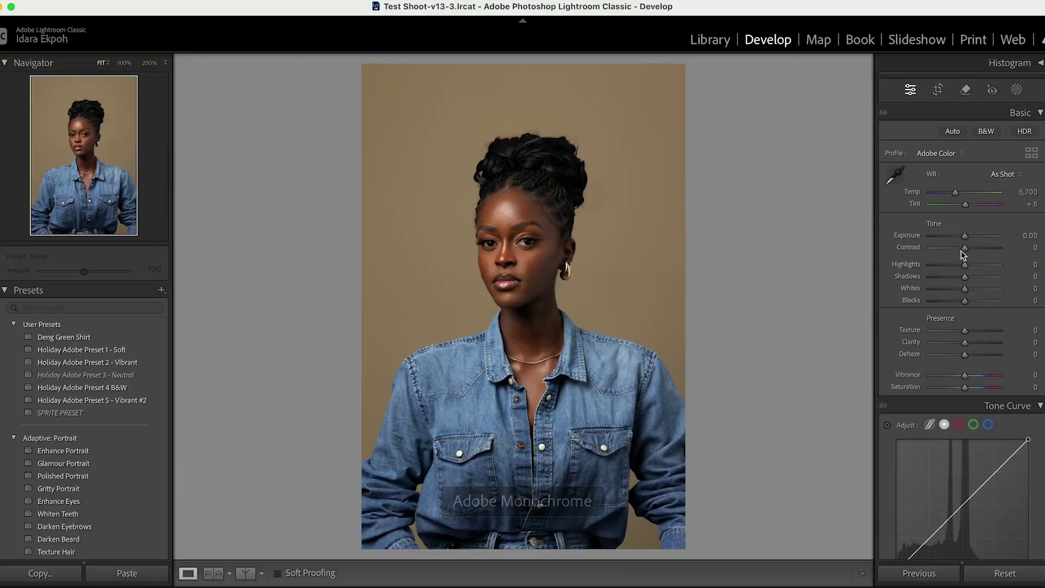
{"action": "left_click", "coordinate": [968, 235]}
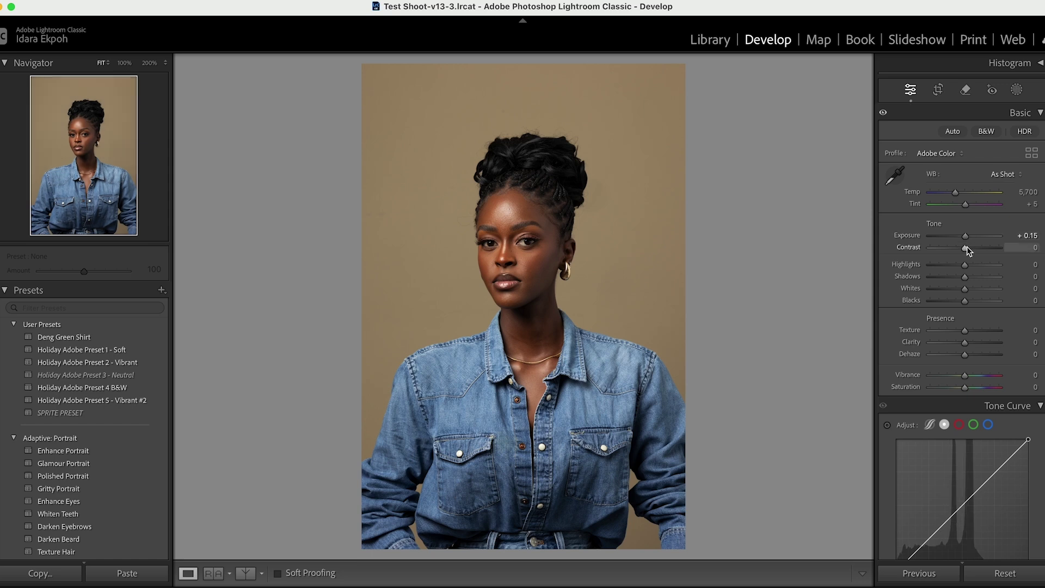
- Lift the denim portrait's Shadows to +13 and cool Temp from 5,700 to 5,311
{"action": "mouse_move", "coordinate": [966, 275]}
{"action": "left_mouse_down"}
{"action": "mouse_move", "coordinate": [975, 278]}
{"action": "mouse_move", "coordinate": [969, 302]}
{"action": "mouse_move", "coordinate": [959, 292]}
{"action": "left_mouse_up"}
{"action": "left_click_drag", "start_coordinate": [955, 194], "coordinate": [955, 192]}
{"action": "scroll", "coordinate": [964, 251], "scroll_direction": "down", "scroll_amount": 5}
{"action": "scroll", "coordinate": [966, 259], "scroll_direction": "down", "scroll_amount": 7}
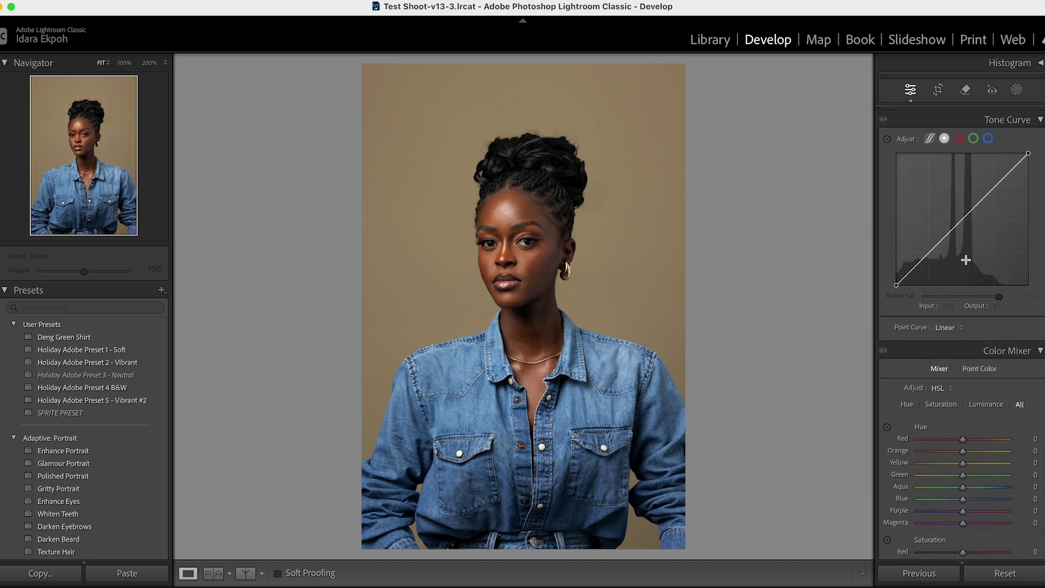
- Cycle the before/after comparison layouts, then return to the single Loupe view
{"action": "left_click", "coordinate": [245, 573]}
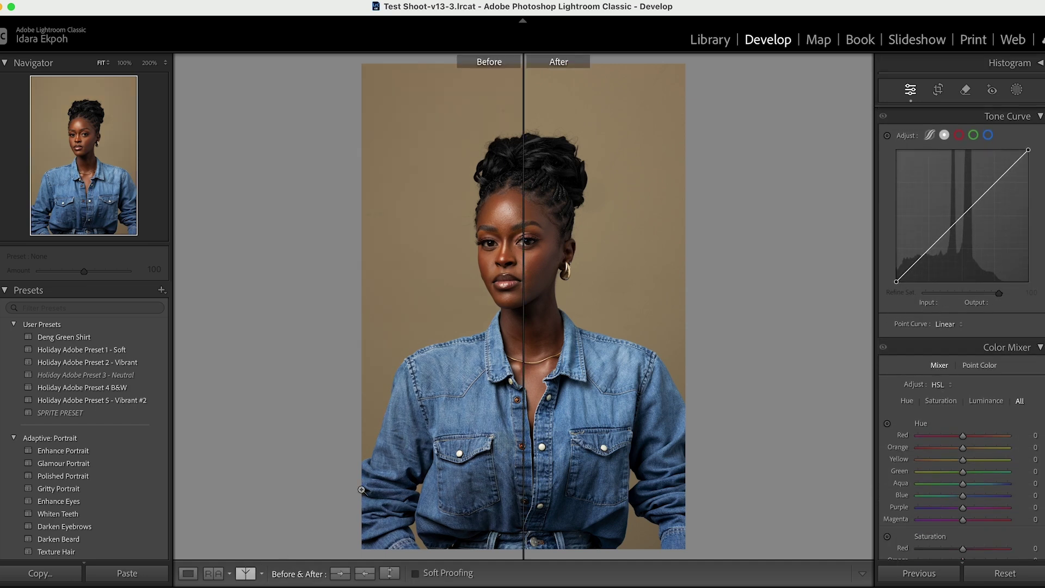
{"action": "left_click", "coordinate": [245, 574]}
{"action": "left_click", "coordinate": [245, 573]}
{"action": "left_click", "coordinate": [245, 574]}
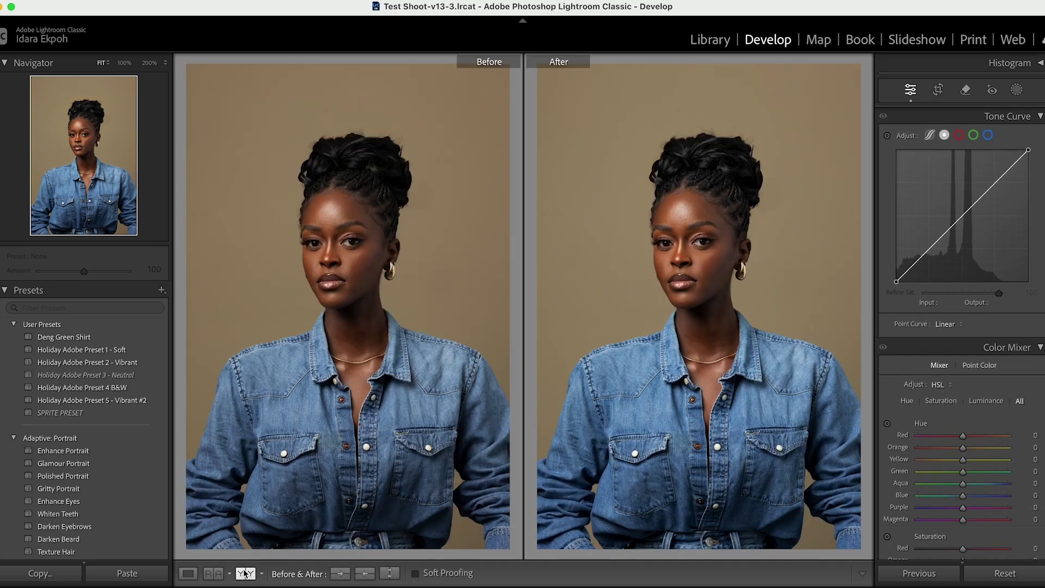
{"action": "left_click", "coordinate": [188, 573]}
{"action": "scroll", "coordinate": [925, 328], "scroll_direction": "down", "scroll_amount": 8}
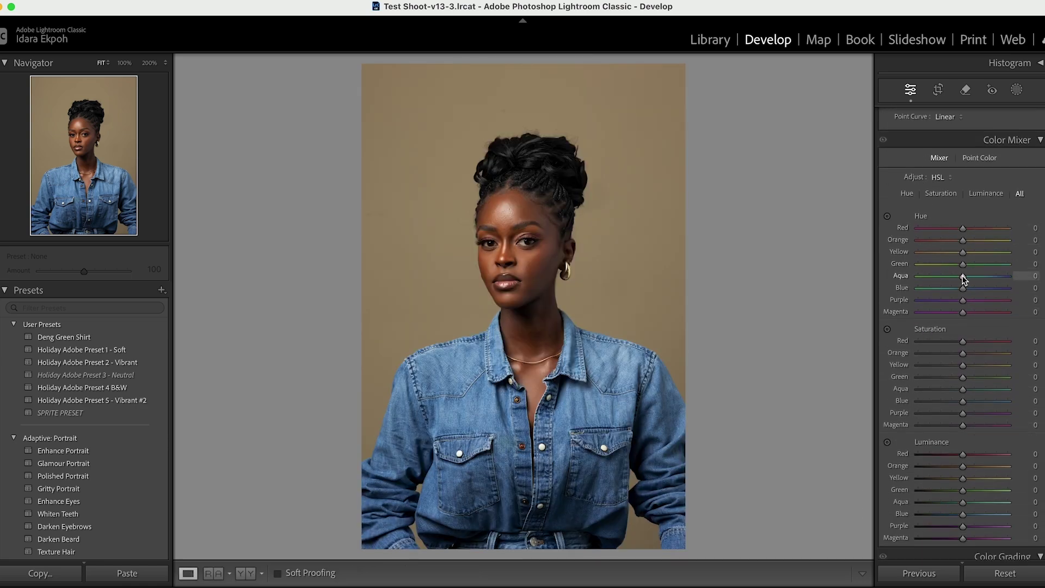
{"action": "scroll", "coordinate": [961, 274], "scroll_direction": "down", "scroll_amount": 4}
{"action": "scroll", "coordinate": [964, 279], "scroll_direction": "up", "scroll_amount": 4}
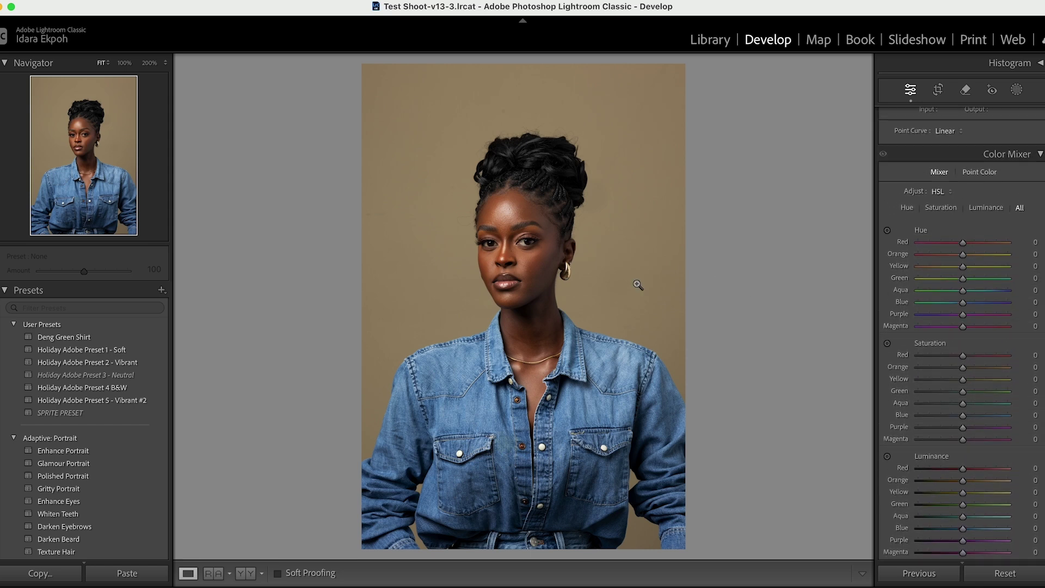
- Send the denim portrait to Photoshop 2024 and duplicate Background into Layer 1
{"action": "right_click", "coordinate": [549, 254]}
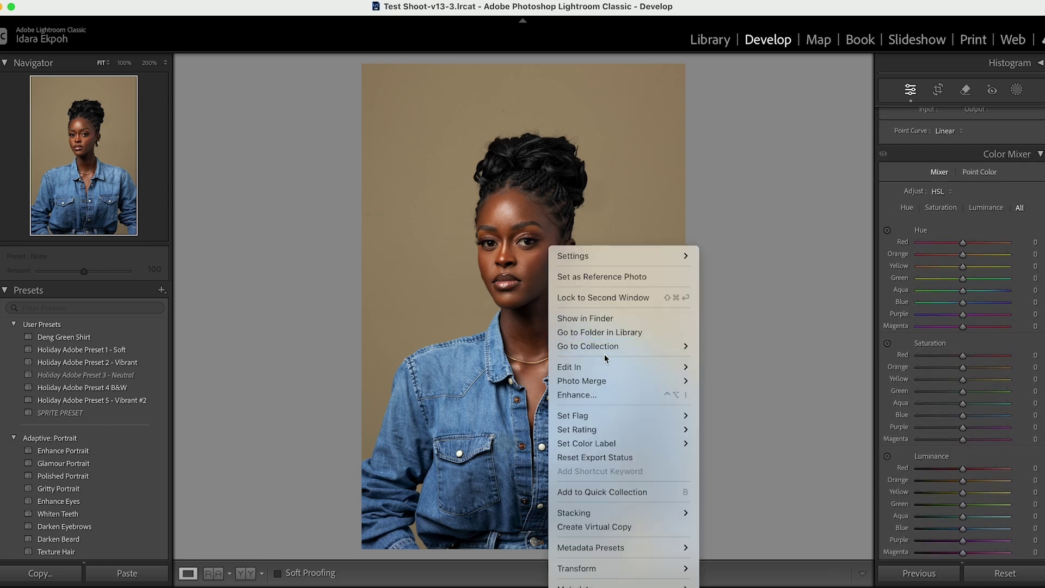
{"action": "mouse_move", "coordinate": [678, 373]}
{"action": "left_click", "coordinate": [734, 367]}
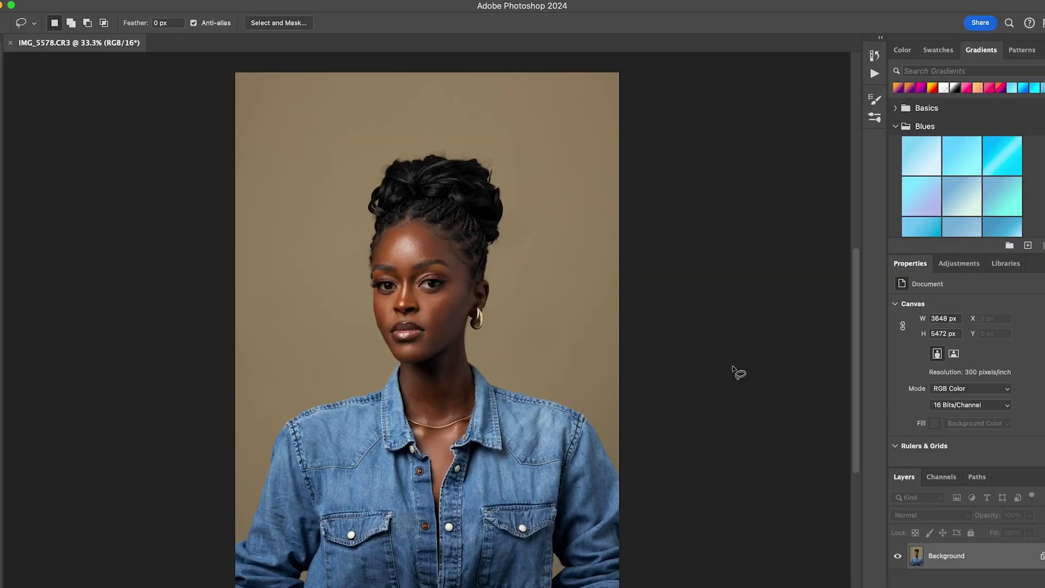
{"action": "key", "text": "super+j"}
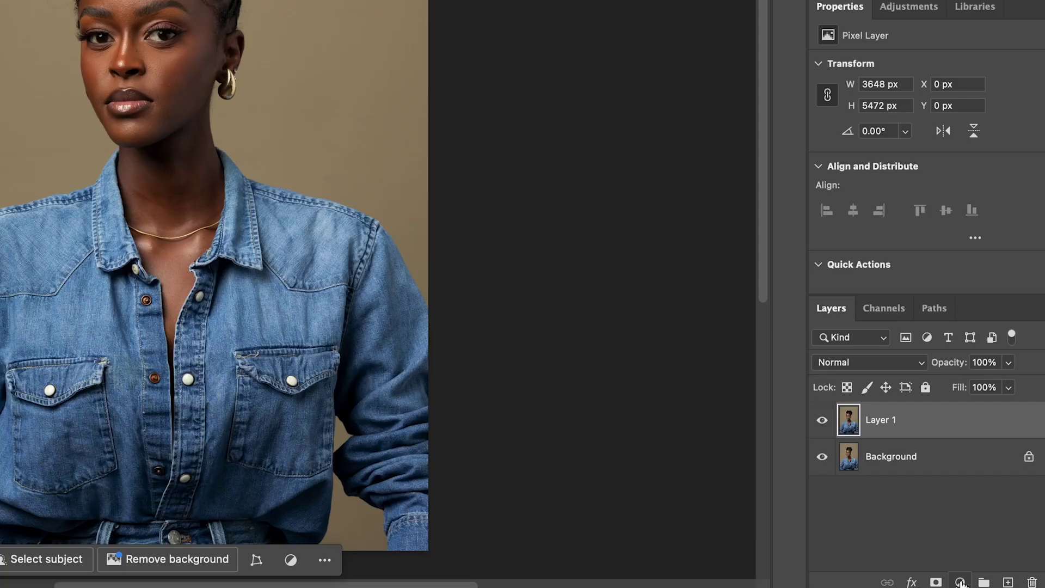
- Add a Selective Color adjustment layer and target its Reds
{"action": "left_click", "coordinate": [961, 581]}
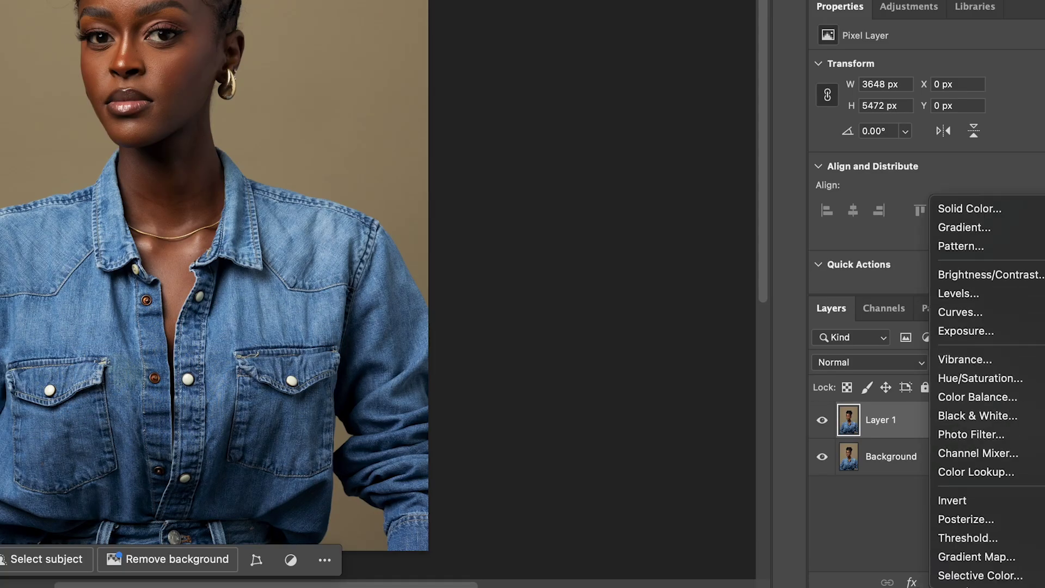
{"action": "left_click", "coordinate": [977, 576]}
{"action": "left_click", "coordinate": [933, 87]}
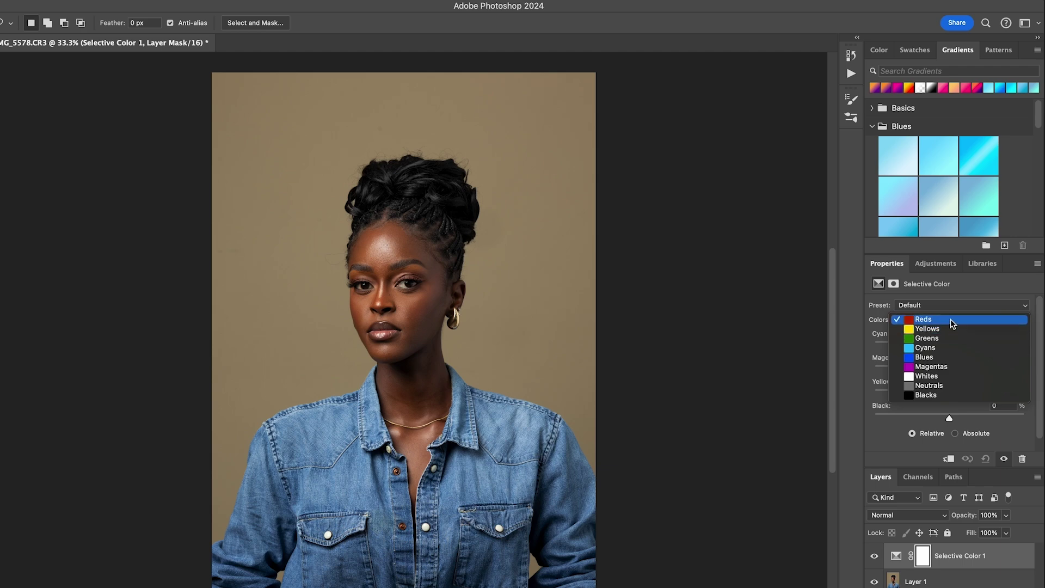
{"action": "left_click", "coordinate": [952, 323]}
- Set the Reds to Cyan +13, Magenta +5, Yellow +4 and Black +20
{"action": "mouse_move", "coordinate": [950, 343]}
{"action": "left_mouse_down"}
{"action": "mouse_move", "coordinate": [963, 345]}
{"action": "mouse_move", "coordinate": [947, 347]}
{"action": "left_mouse_up"}
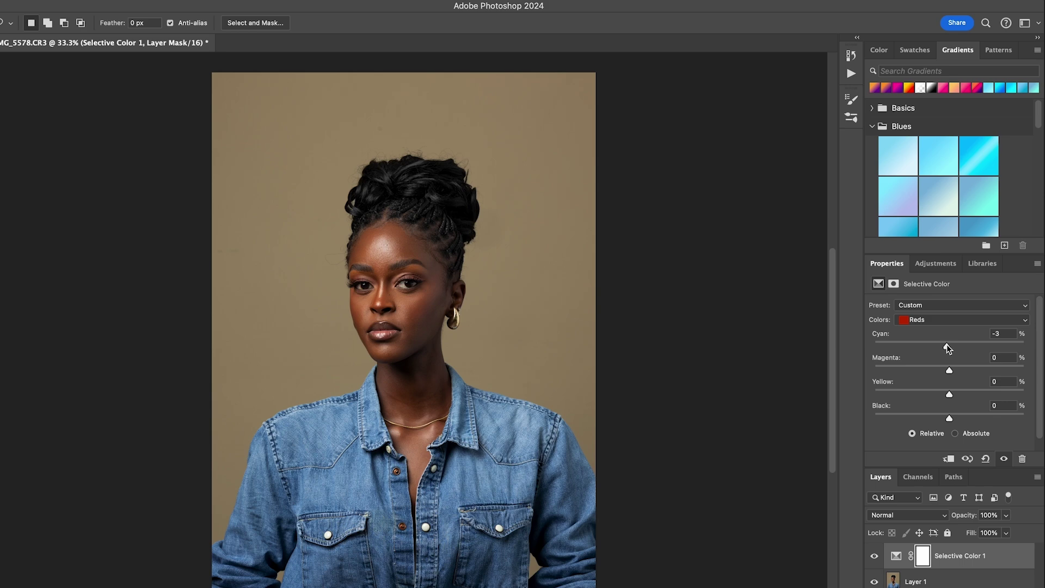
{"action": "scroll", "coordinate": [594, 327], "scroll_direction": "up", "scroll_amount": 5}
{"action": "scroll", "coordinate": [593, 326], "scroll_direction": "down", "scroll_amount": 2}
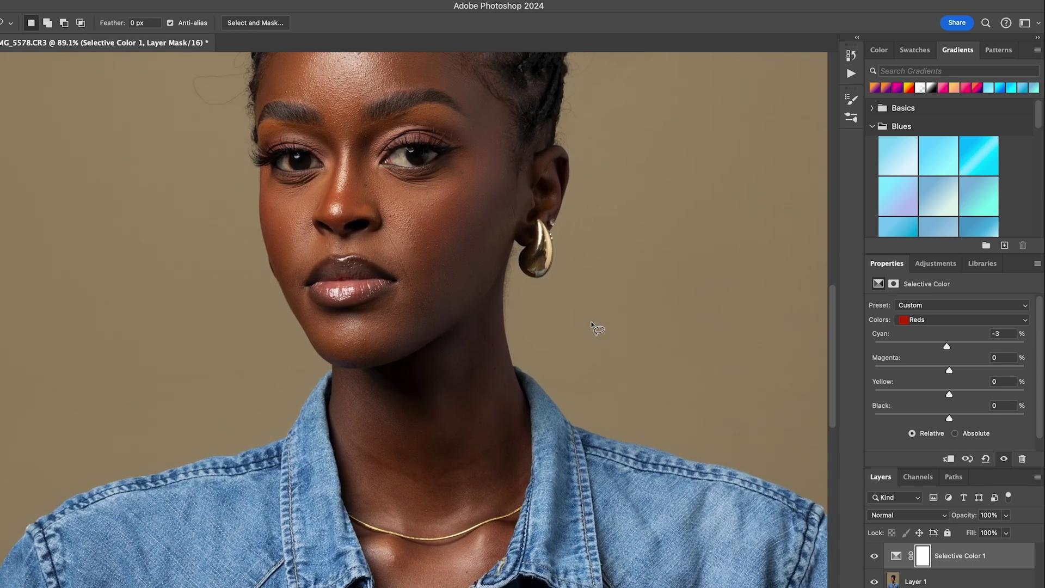
{"action": "scroll", "coordinate": [597, 327], "scroll_direction": "up", "scroll_amount": 2}
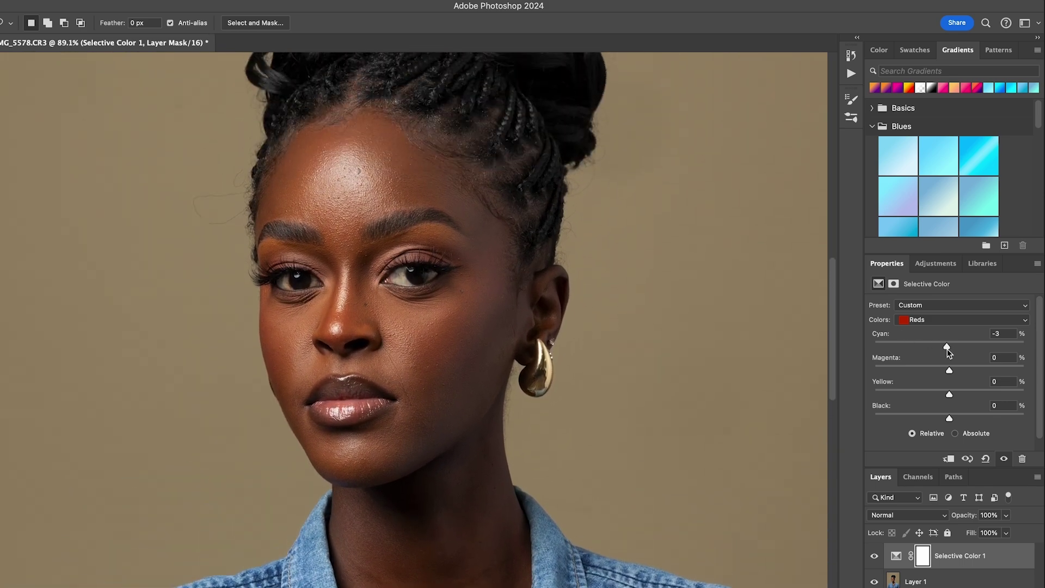
{"action": "mouse_move", "coordinate": [947, 348]}
{"action": "left_mouse_down"}
{"action": "mouse_move", "coordinate": [963, 348]}
{"action": "mouse_move", "coordinate": [920, 352]}
{"action": "mouse_move", "coordinate": [966, 356]}
{"action": "mouse_move", "coordinate": [955, 357]}
{"action": "left_mouse_up"}
{"action": "scroll", "coordinate": [708, 366], "scroll_direction": "down", "scroll_amount": 5}
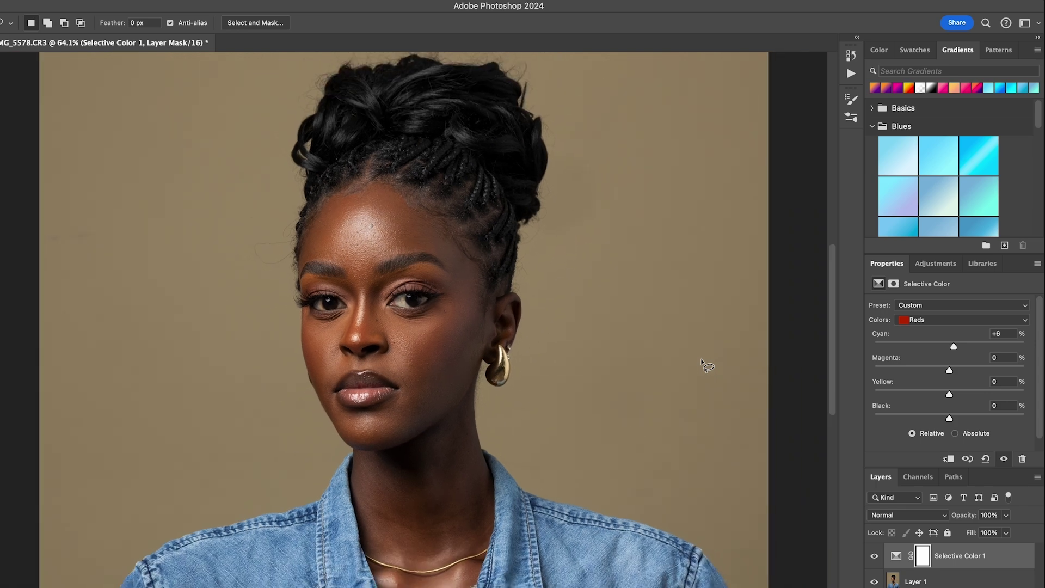
{"action": "left_click_drag", "start_coordinate": [954, 351], "coordinate": [959, 374]}
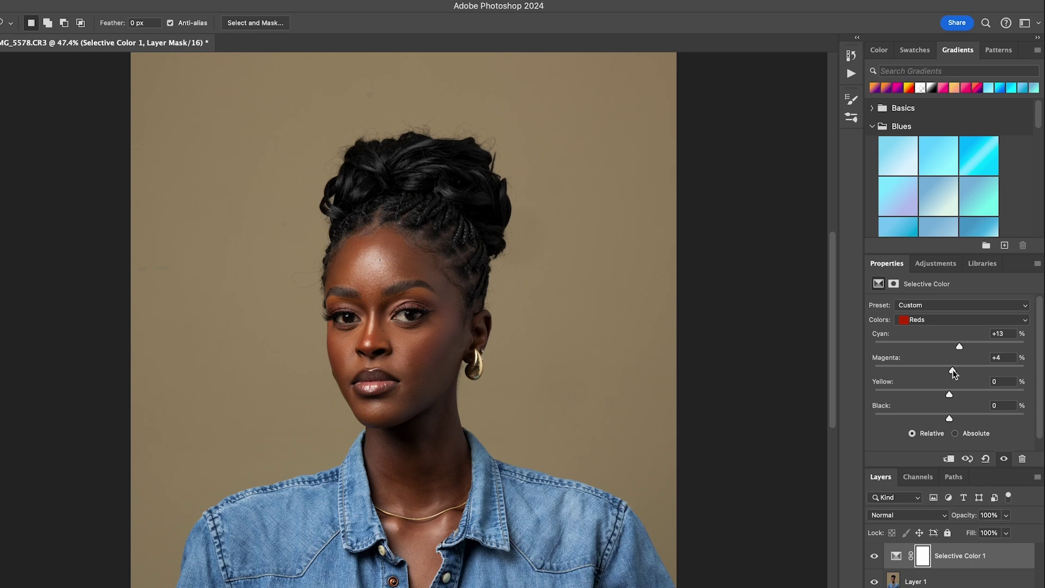
{"action": "mouse_move", "coordinate": [948, 396]}
{"action": "left_mouse_down"}
{"action": "mouse_move", "coordinate": [960, 397]}
{"action": "mouse_move", "coordinate": [926, 398]}
{"action": "mouse_move", "coordinate": [953, 396]}
{"action": "left_mouse_up"}
{"action": "left_click_drag", "start_coordinate": [950, 417], "coordinate": [965, 418]}
- Zoom out and toggle Selective Color 1 off and on to compare, leaving it visible
{"action": "key", "text": "ctrl+0"}
{"action": "left_click", "coordinate": [875, 557]}
{"action": "left_click", "coordinate": [875, 557]}
{"action": "left_click", "coordinate": [876, 557]}
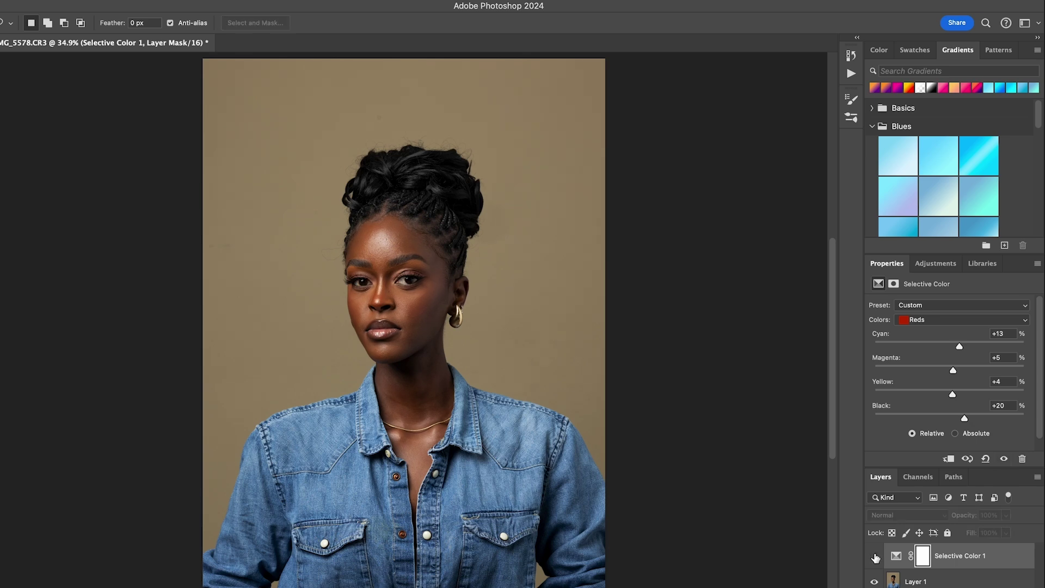
{"action": "left_click", "coordinate": [875, 557]}
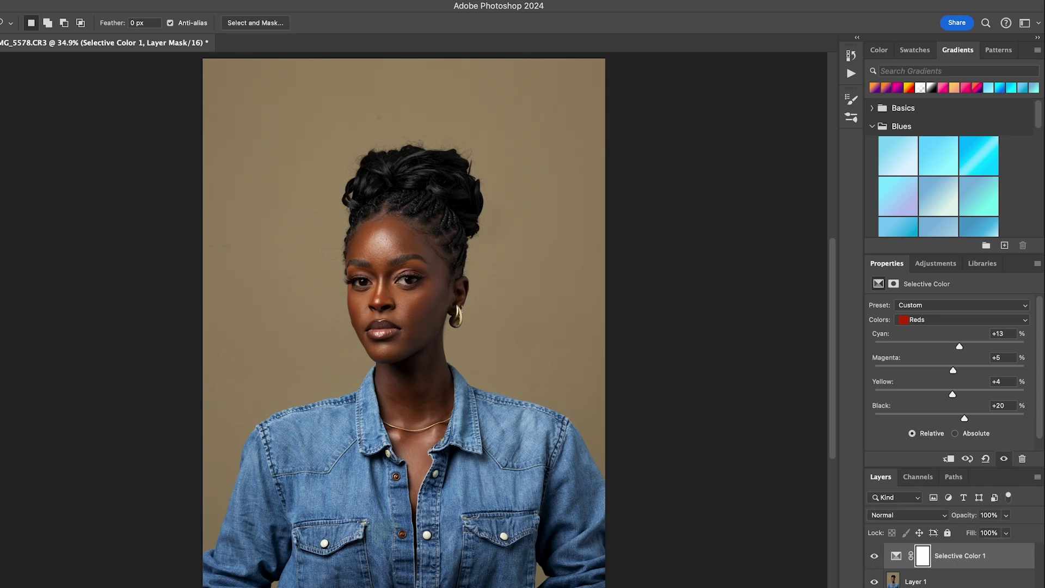
- Add a second Selective Color layer and add cyan to its Yellows
{"action": "left_click", "coordinate": [950, 585]}
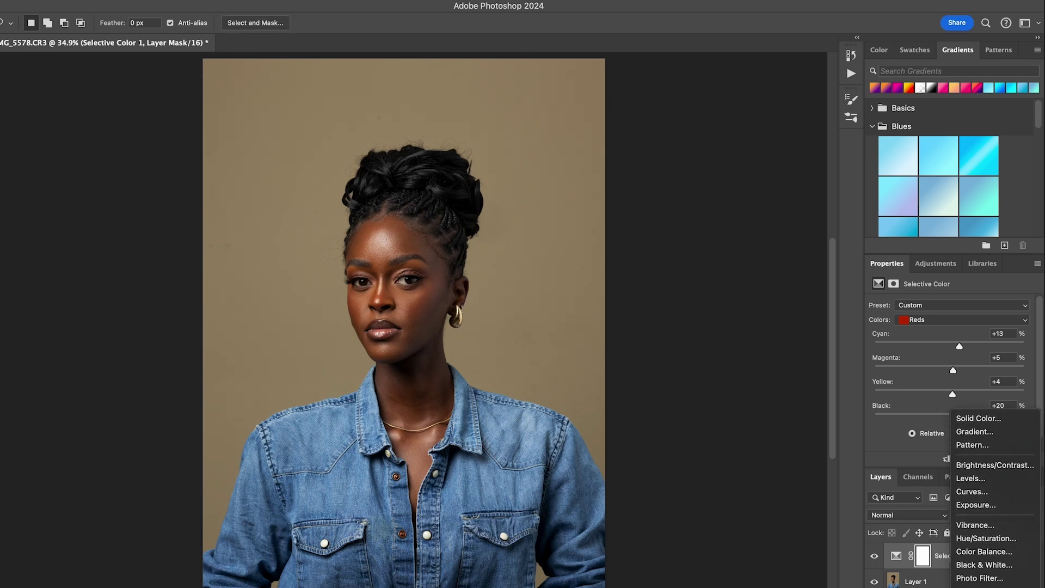
{"action": "left_click", "coordinate": [959, 586]}
{"action": "left_click", "coordinate": [945, 320]}
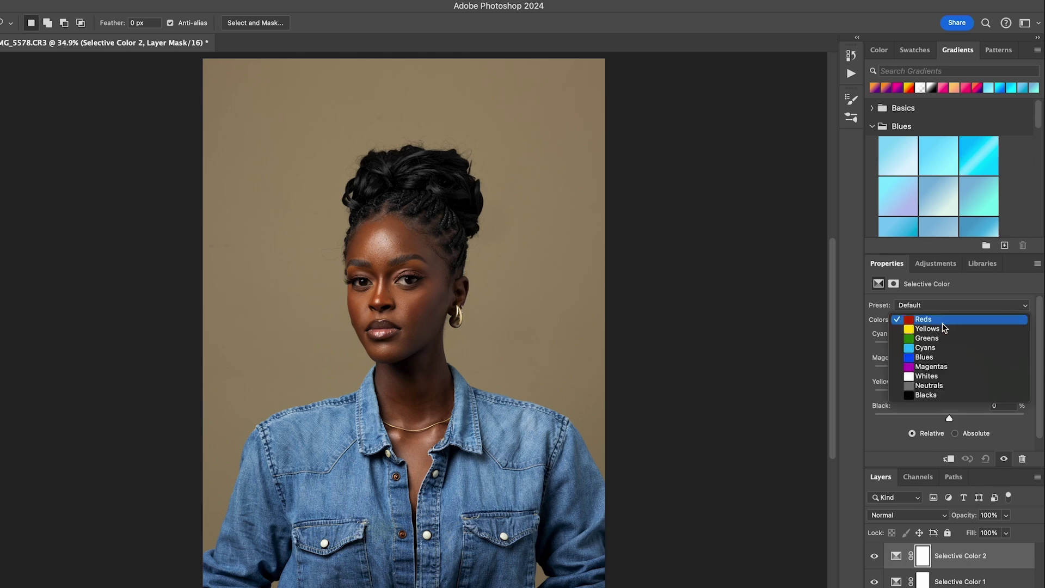
{"action": "left_click", "coordinate": [947, 330]}
{"action": "left_click_drag", "start_coordinate": [952, 348], "coordinate": [968, 349]}
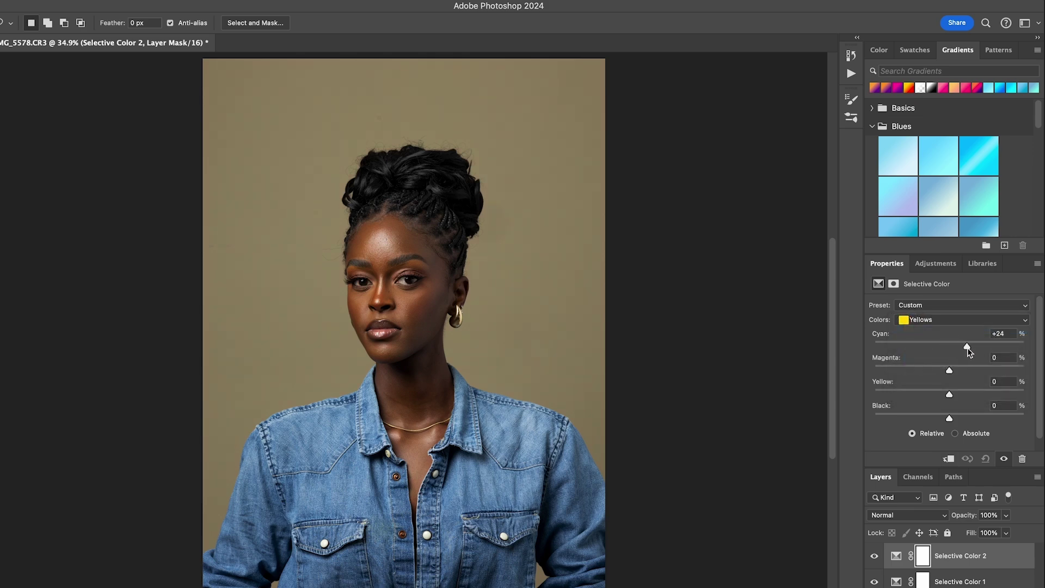
- Undo the Yellows change, discard the mask and delete the Selective Color 2 layer
{"action": "key", "text": "ctrl+z"}
{"action": "left_click_drag", "start_coordinate": [923, 555], "coordinate": [1023, 587]}
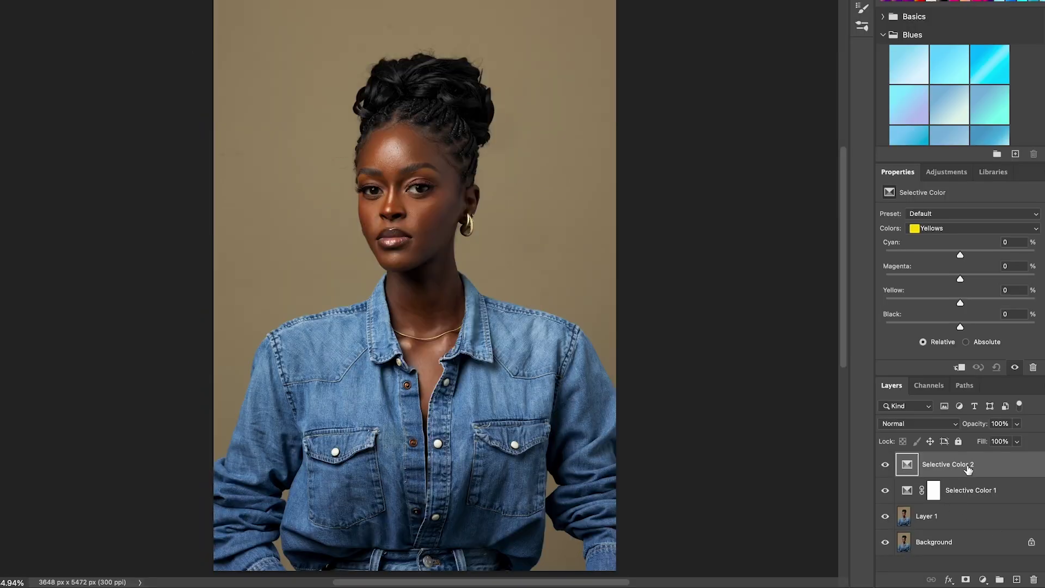
{"action": "key", "text": "Delete"}
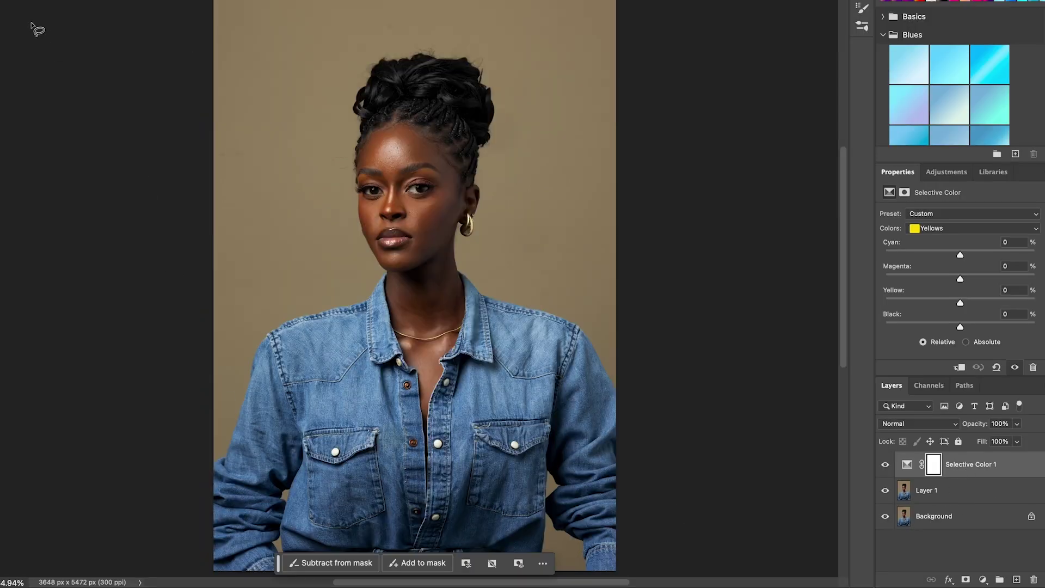
- Select the subject on Layer 1 and add a masked Selective Color layer above Selective Color 1
{"action": "left_click", "coordinate": [948, 495]}
{"action": "left_click", "coordinate": [333, 562]}
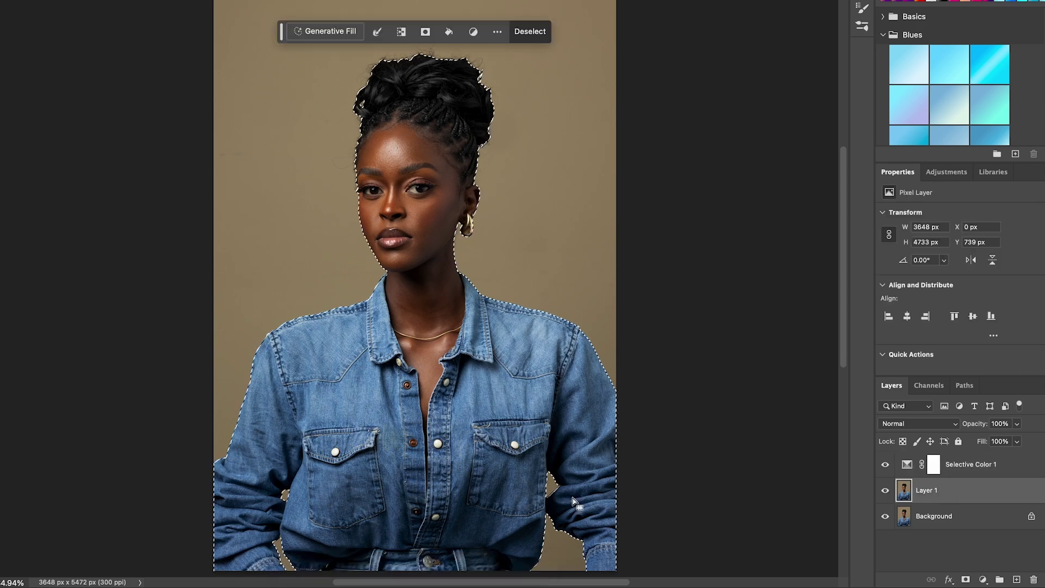
{"action": "left_click", "coordinate": [983, 580]}
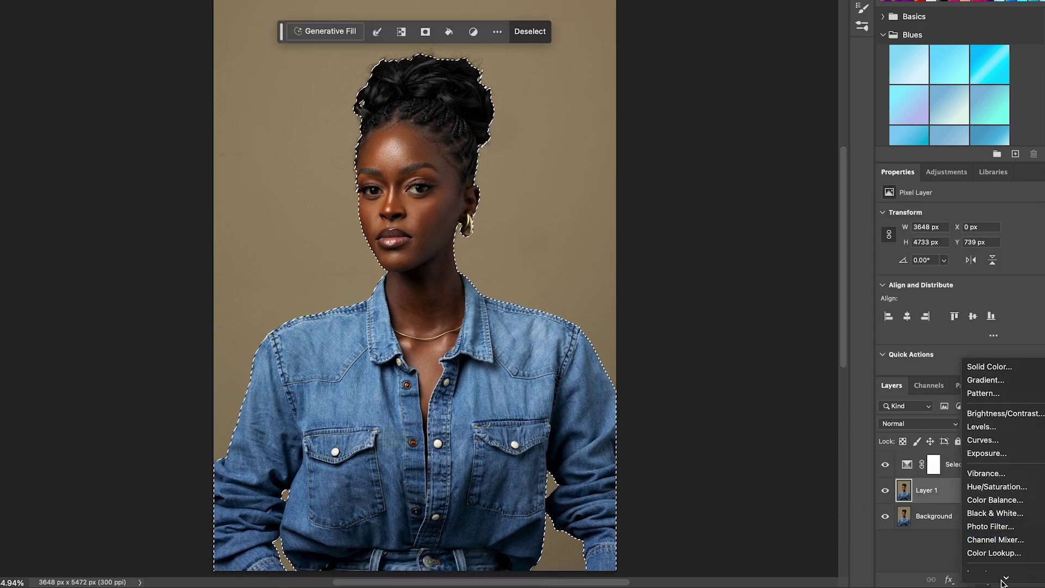
{"action": "left_click", "coordinate": [991, 567]}
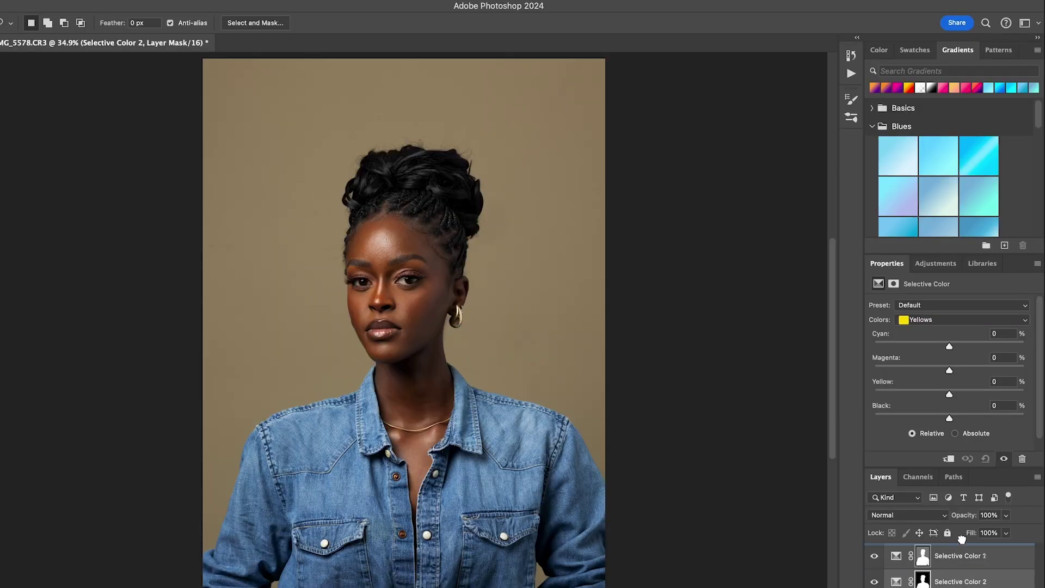
{"action": "left_click_drag", "start_coordinate": [962, 539], "coordinate": [963, 542]}
- Set the Yellows to Magenta +2, Yellow -3 and Black +7
{"action": "mouse_move", "coordinate": [952, 346]}
{"action": "left_mouse_down"}
{"action": "mouse_move", "coordinate": [936, 348]}
{"action": "mouse_move", "coordinate": [981, 345]}
{"action": "mouse_move", "coordinate": [939, 347]}
{"action": "mouse_move", "coordinate": [948, 347]}
{"action": "left_mouse_up"}
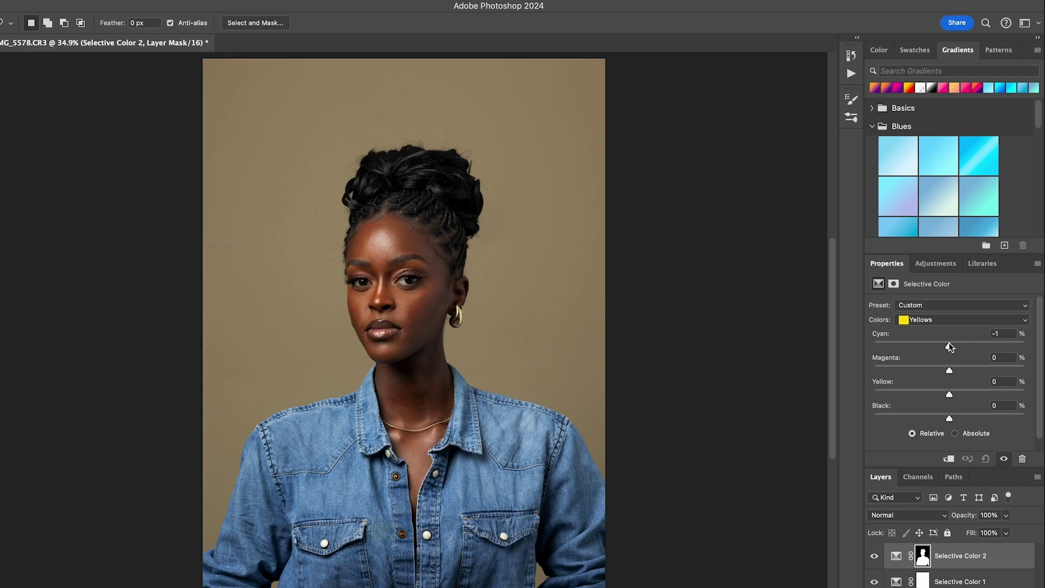
{"action": "mouse_move", "coordinate": [951, 371]}
{"action": "left_mouse_down"}
{"action": "mouse_move", "coordinate": [960, 373]}
{"action": "mouse_move", "coordinate": [940, 374]}
{"action": "mouse_move", "coordinate": [956, 376]}
{"action": "left_mouse_up"}
{"action": "left_click_drag", "start_coordinate": [950, 399], "coordinate": [948, 397]}
{"action": "scroll", "coordinate": [531, 332], "scroll_direction": "up", "scroll_amount": 3}
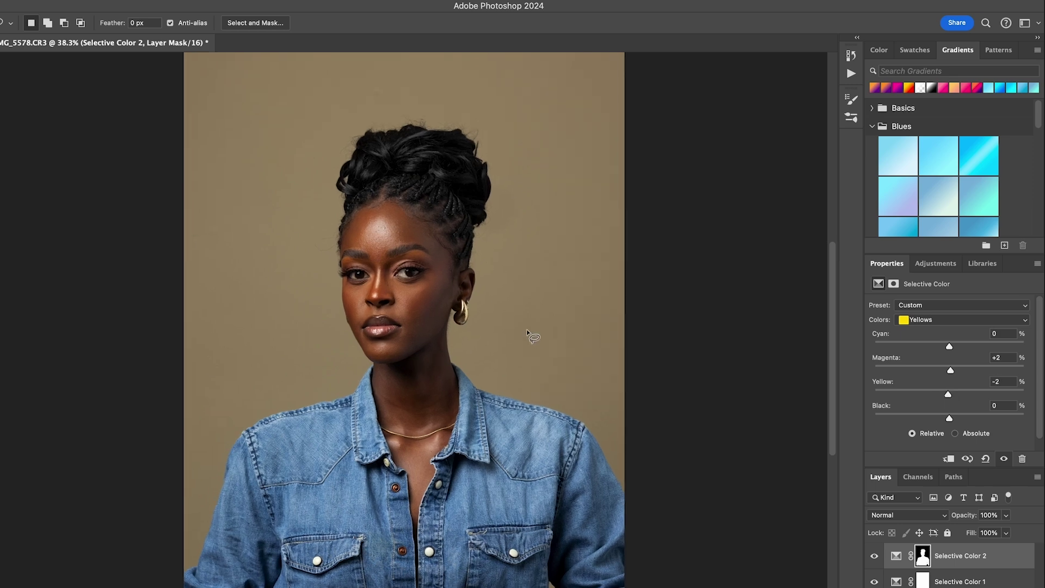
{"action": "scroll", "coordinate": [531, 332], "scroll_direction": "up", "scroll_amount": 3}
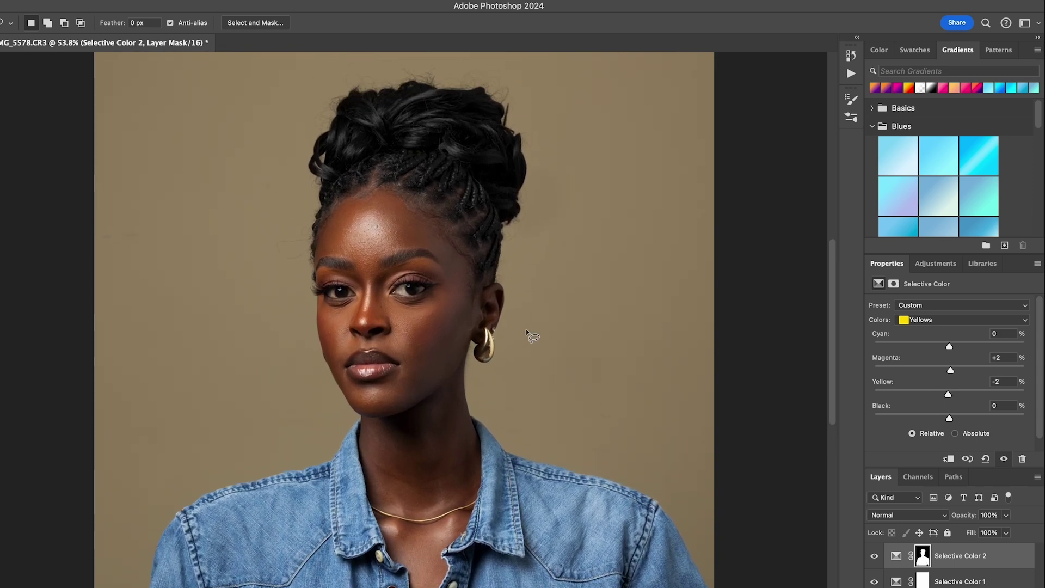
{"action": "left_click_drag", "start_coordinate": [951, 395], "coordinate": [948, 398]}
{"action": "left_click_drag", "start_coordinate": [948, 397], "coordinate": [957, 422]}
- Toggle Selective Color 2 off and on to compare, then fit the image on screen
{"action": "left_click", "coordinate": [875, 562]}
{"action": "left_click", "coordinate": [875, 563]}
{"action": "left_click", "coordinate": [875, 563]}
{"action": "left_click", "coordinate": [875, 562]}
{"action": "key", "text": "super+0"}
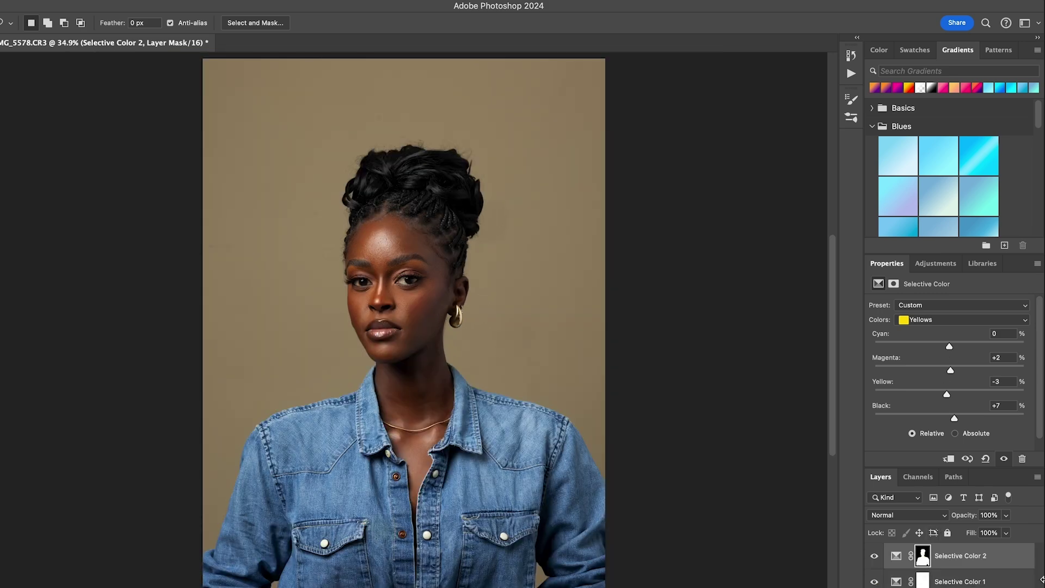
- Lower Selective Color 2's opacity to 57%
{"action": "left_click", "coordinate": [1007, 515]}
{"action": "left_click_drag", "start_coordinate": [1008, 529], "coordinate": [983, 532]}
{"action": "left_click", "coordinate": [1031, 522]}
- Group both Selective Color layers into Group 1 and toggle it to compare
{"action": "key", "text": "ctrl+g"}
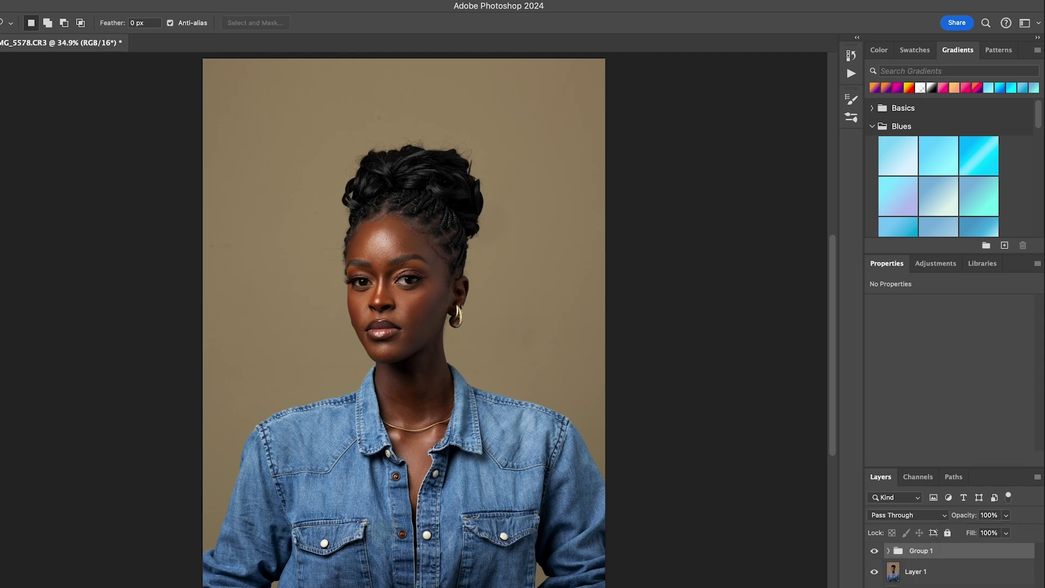
{"action": "left_click", "coordinate": [876, 551]}
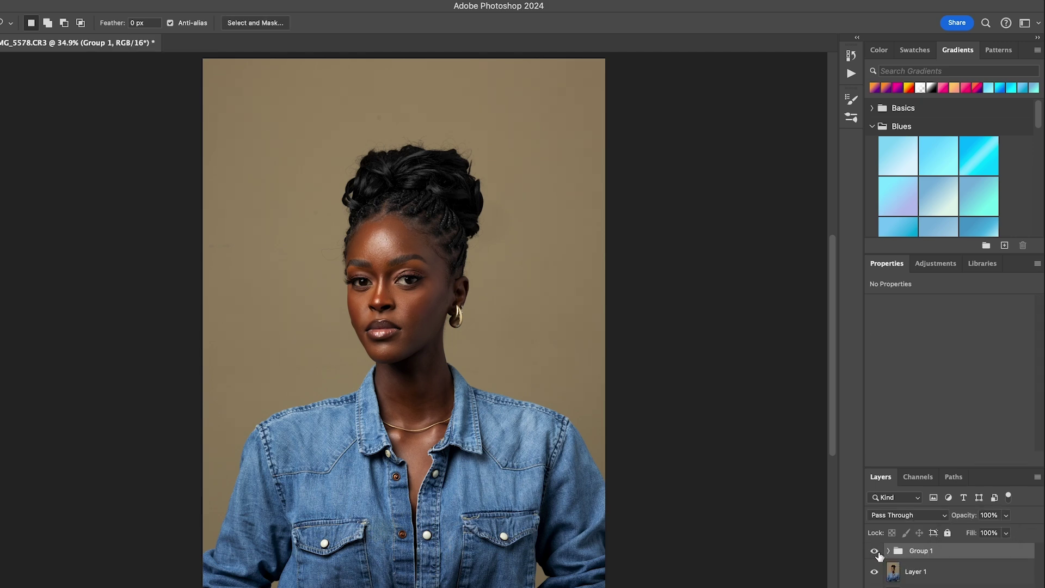
{"action": "left_click", "coordinate": [875, 551]}
{"action": "left_click", "coordinate": [875, 552]}
{"action": "left_click", "coordinate": [876, 552]}
{"action": "left_click", "coordinate": [876, 552]}
{"action": "left_click", "coordinate": [876, 551]}
{"action": "left_click", "coordinate": [876, 551]}
- Zoom into the face and toggle Group 1 again to compare close up
{"action": "scroll", "coordinate": [467, 338], "scroll_direction": "up", "scroll_amount": 5}
{"action": "scroll", "coordinate": [467, 338], "scroll_direction": "up", "scroll_amount": 5}
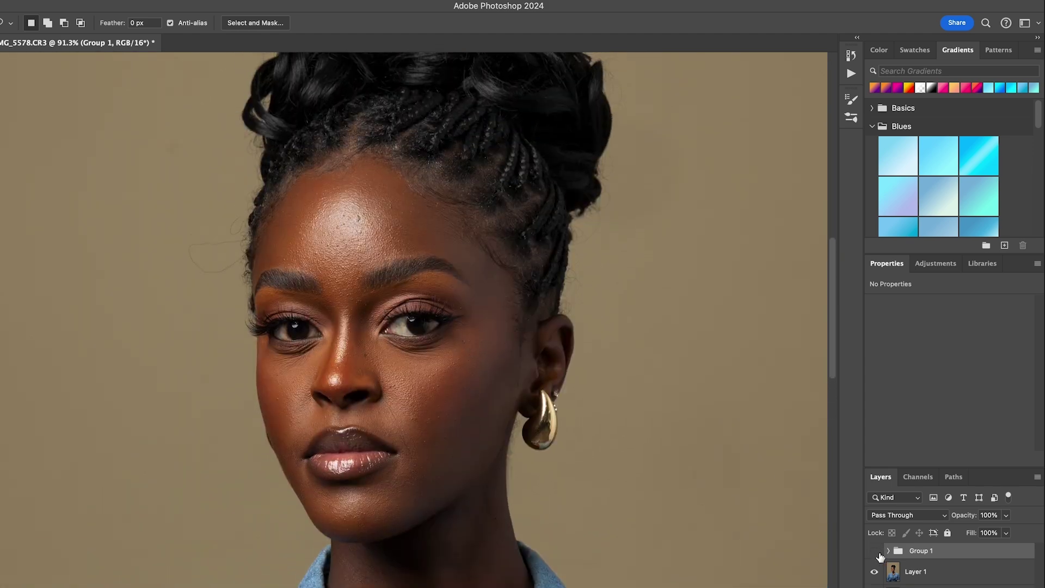
{"action": "left_click", "coordinate": [875, 552]}
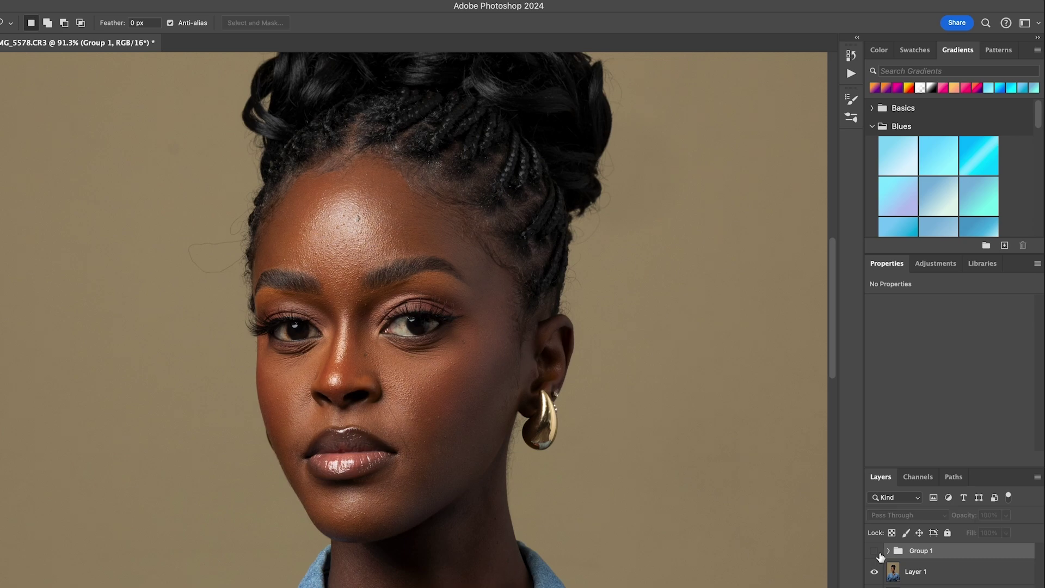
{"action": "left_click", "coordinate": [875, 551]}
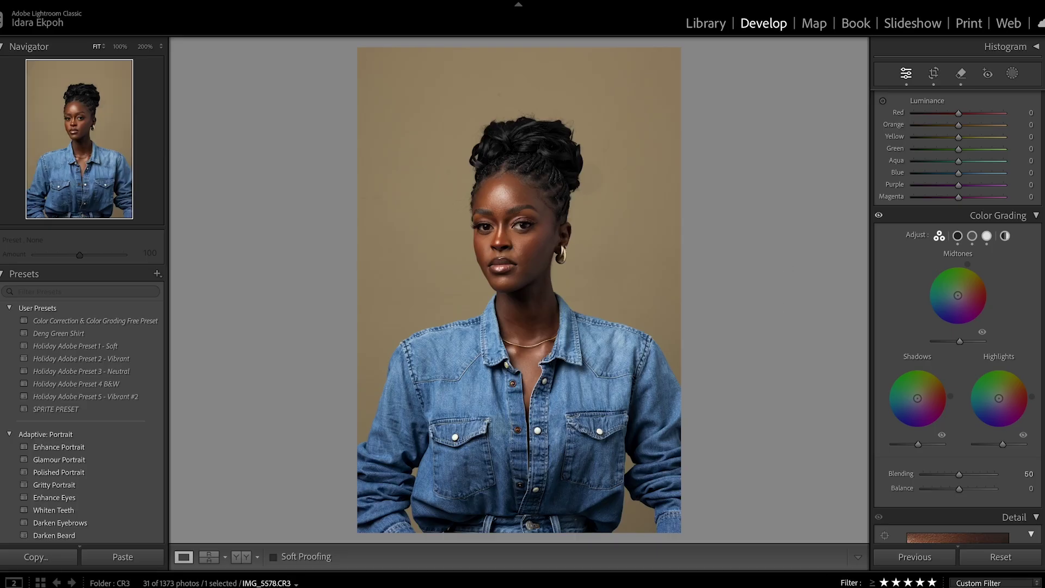
- Grade shadows toward red, midtones gold (H 45, S 10) and highlights yellowish (H 22, S 11)
{"action": "left_click_drag", "start_coordinate": [926, 402], "coordinate": [922, 395]}
{"action": "left_click_drag", "start_coordinate": [962, 295], "coordinate": [963, 289]}
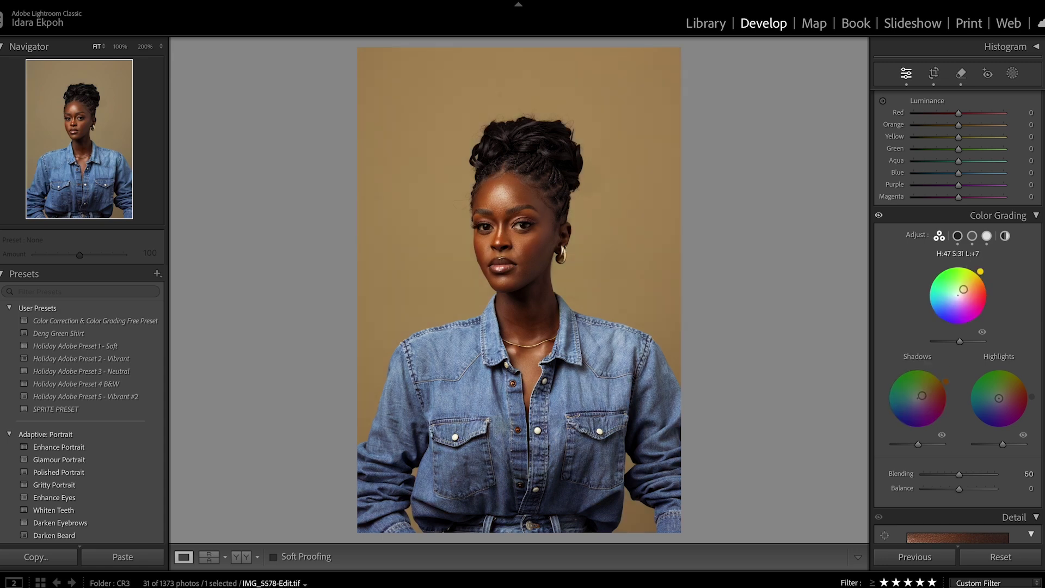
{"action": "left_click_drag", "start_coordinate": [963, 289], "coordinate": [960, 293]}
{"action": "left_click", "coordinate": [1007, 397]}
{"action": "left_click_drag", "start_coordinate": [1008, 398], "coordinate": [1002, 397]}
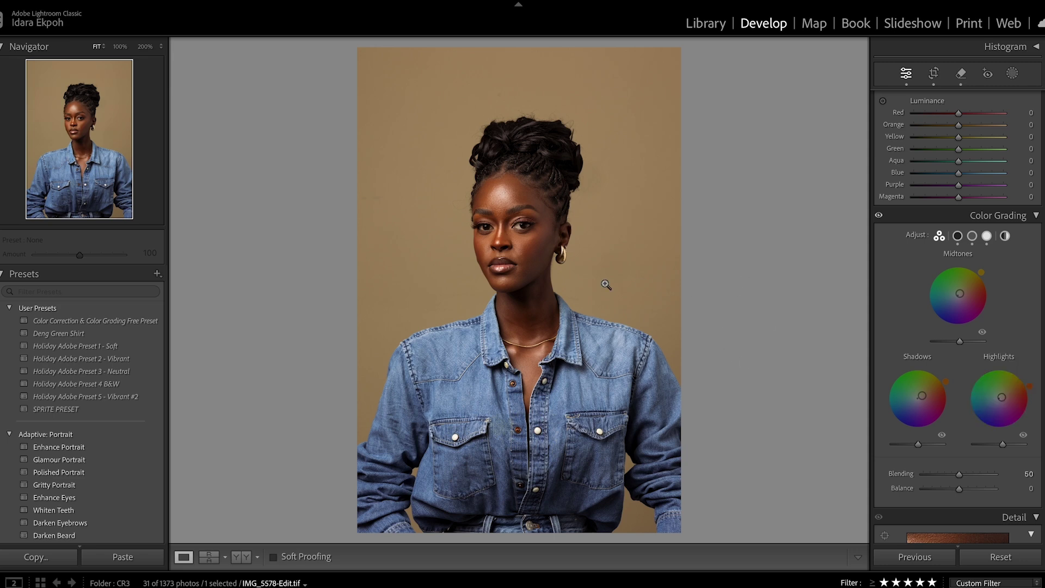
- Show side-by-side Before and After views and set Orange saturation to -10
{"action": "left_click", "coordinate": [208, 556]}
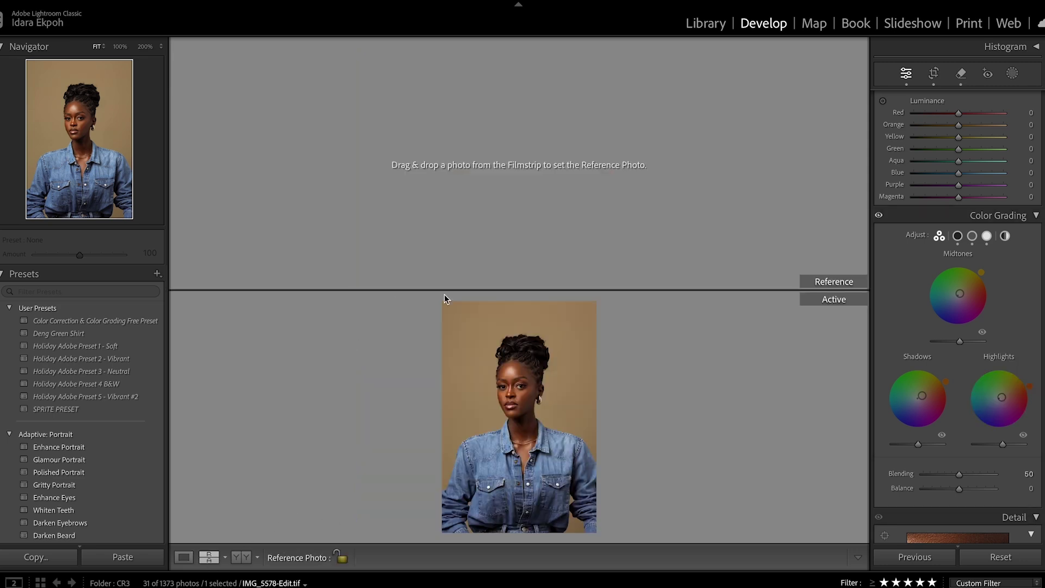
{"action": "left_click", "coordinate": [207, 557]}
{"action": "left_click", "coordinate": [241, 557]}
{"action": "left_click", "coordinate": [190, 559]}
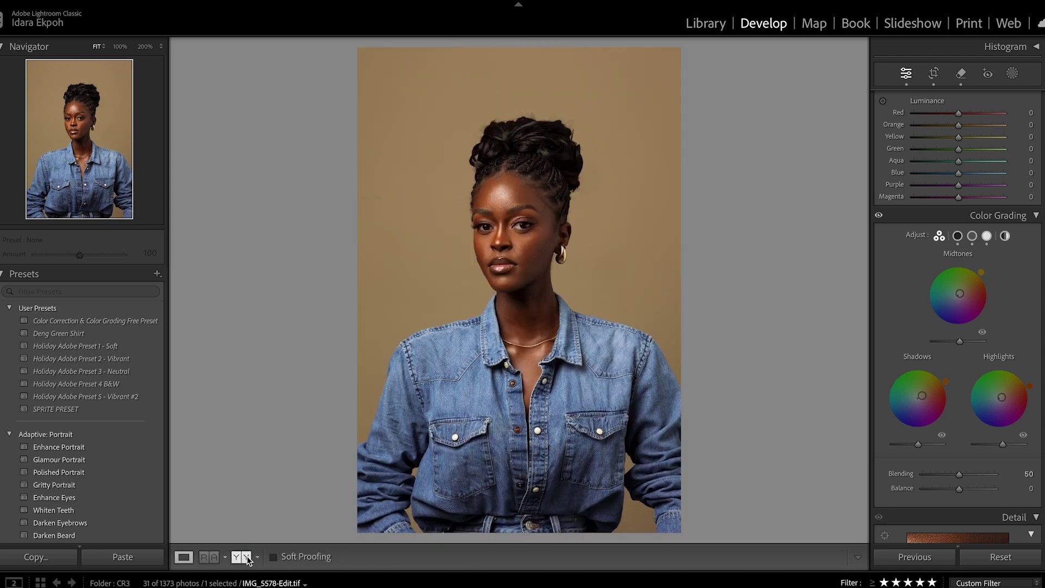
{"action": "left_click", "coordinate": [245, 557]}
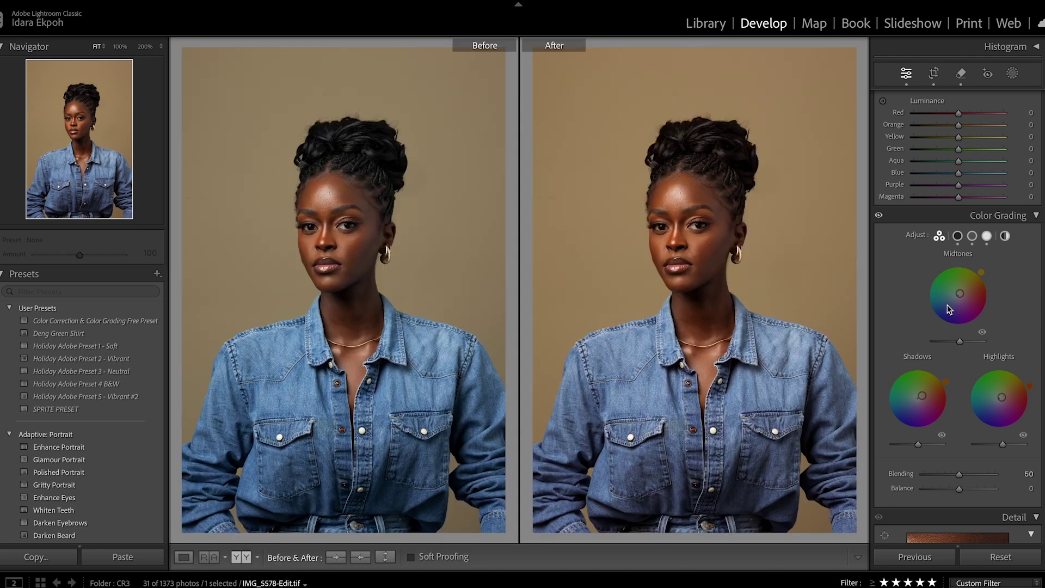
{"action": "scroll", "coordinate": [942, 316], "scroll_direction": "up", "scroll_amount": 10}
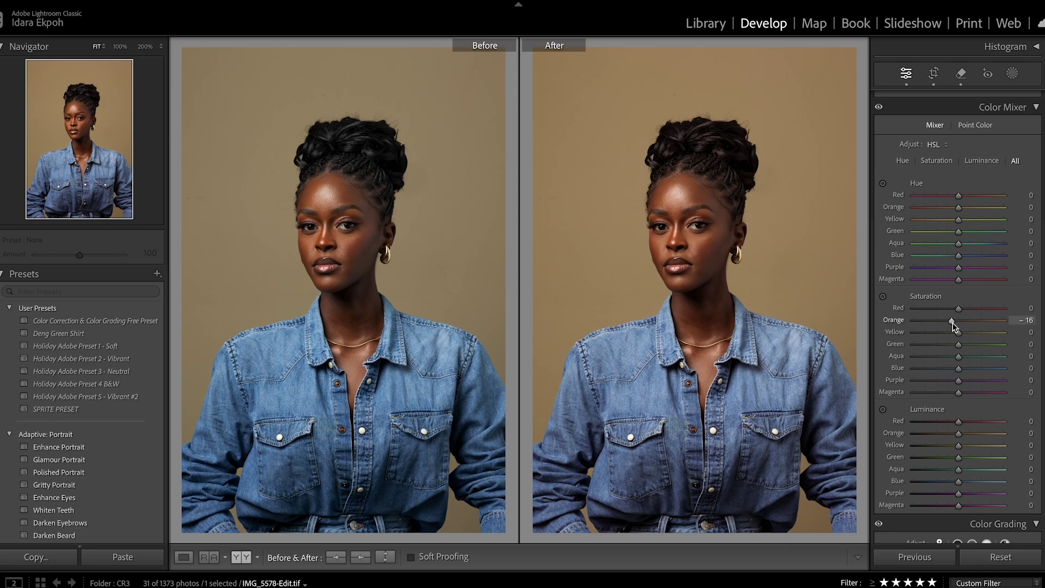
{"action": "left_click_drag", "start_coordinate": [953, 325], "coordinate": [956, 326]}
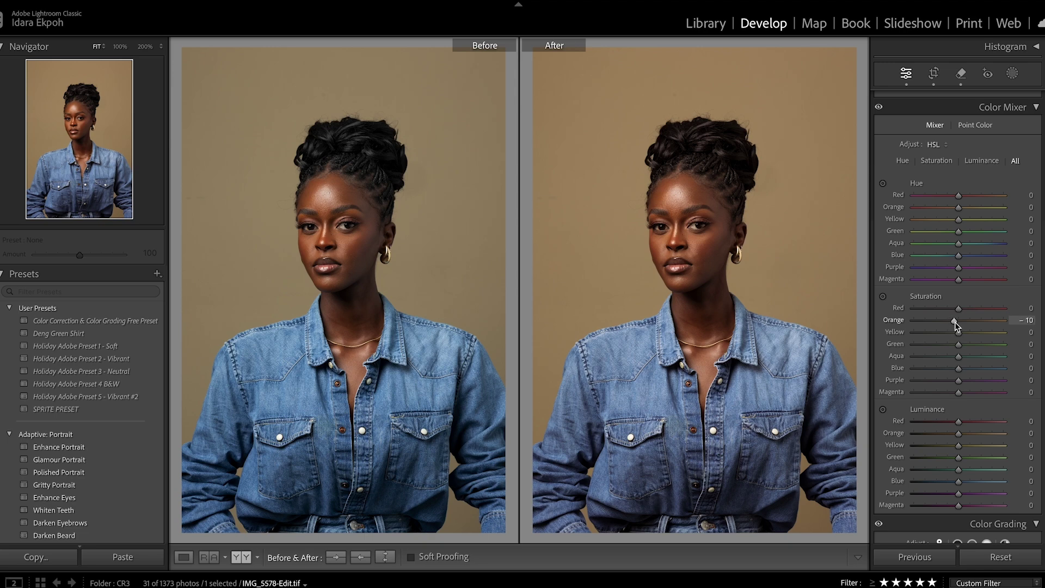